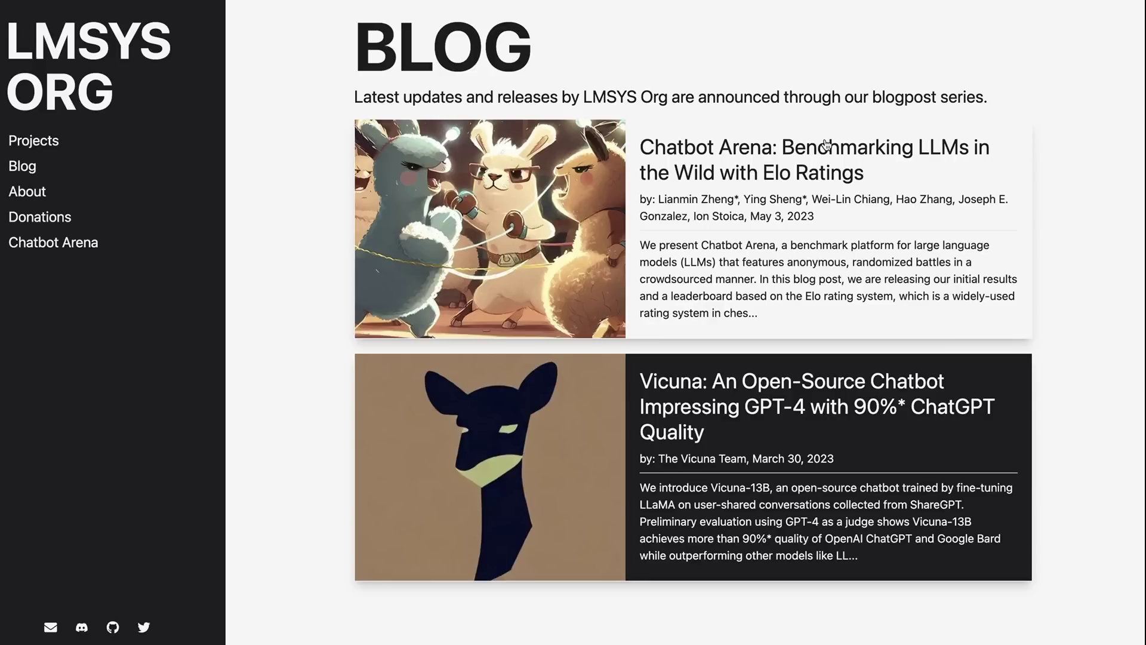
Open the 'Chatbot Arena: Benchmarking LLMs in the Wild with Elo Ratings' post and scroll to its Elo table.
left_click(812, 132)
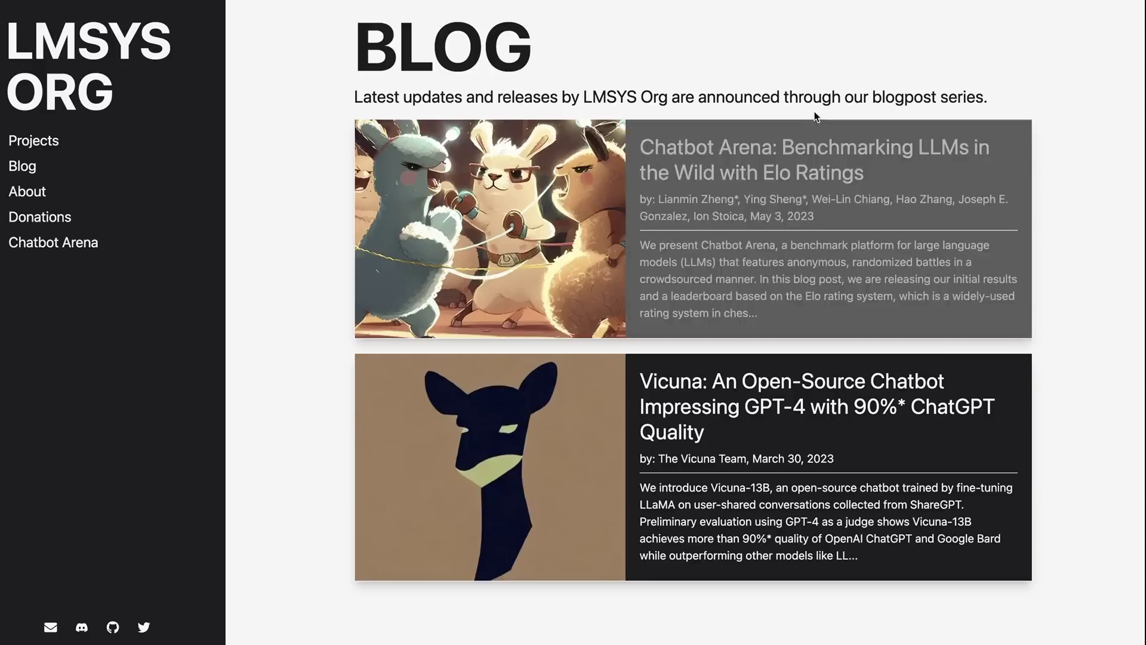
left_click(788, 172)
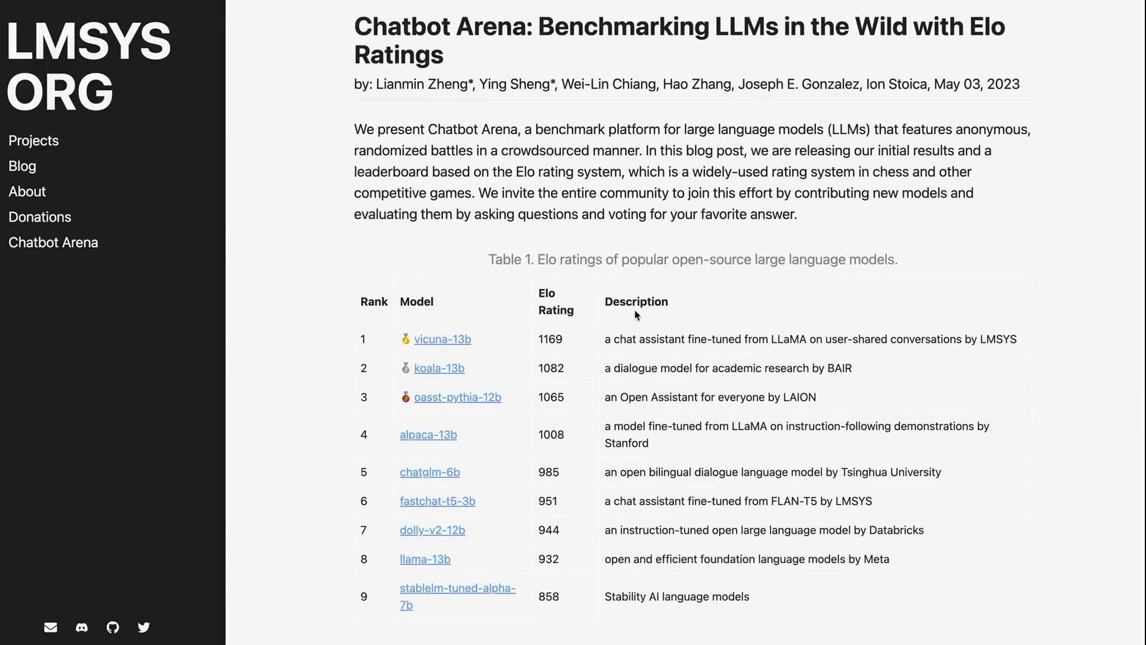
scroll(633, 307, "down", 3)
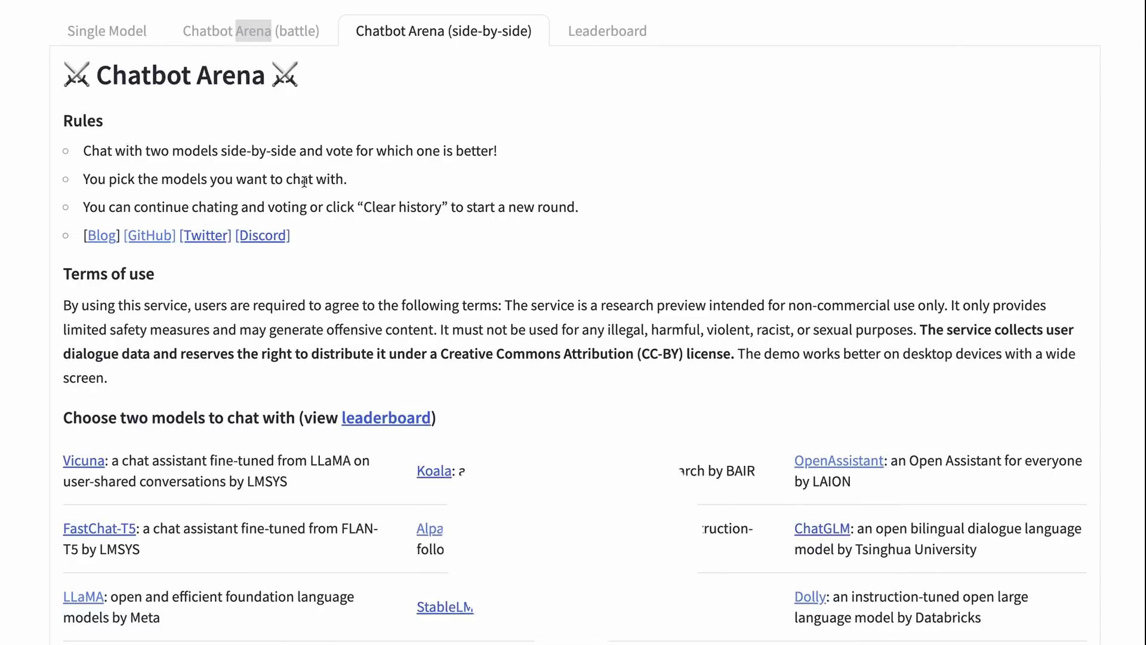
scroll(294, 201, "down", 5)
scroll(295, 201, "down", 4)
scroll(299, 149, "up", 9)
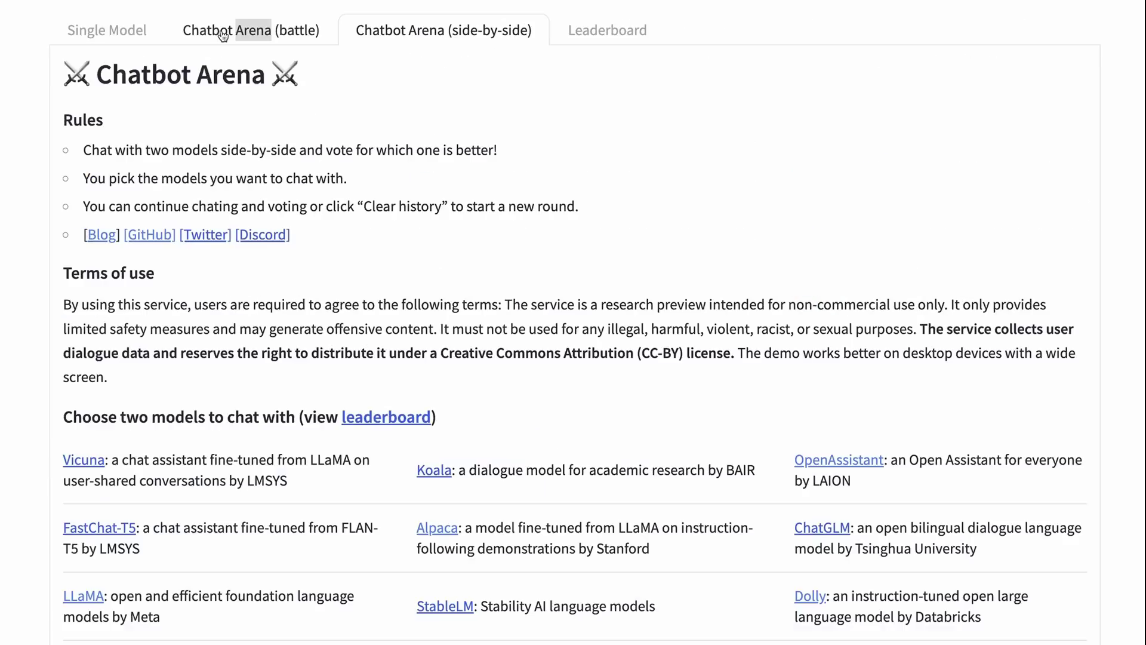
scroll(371, 241, "down", 5)
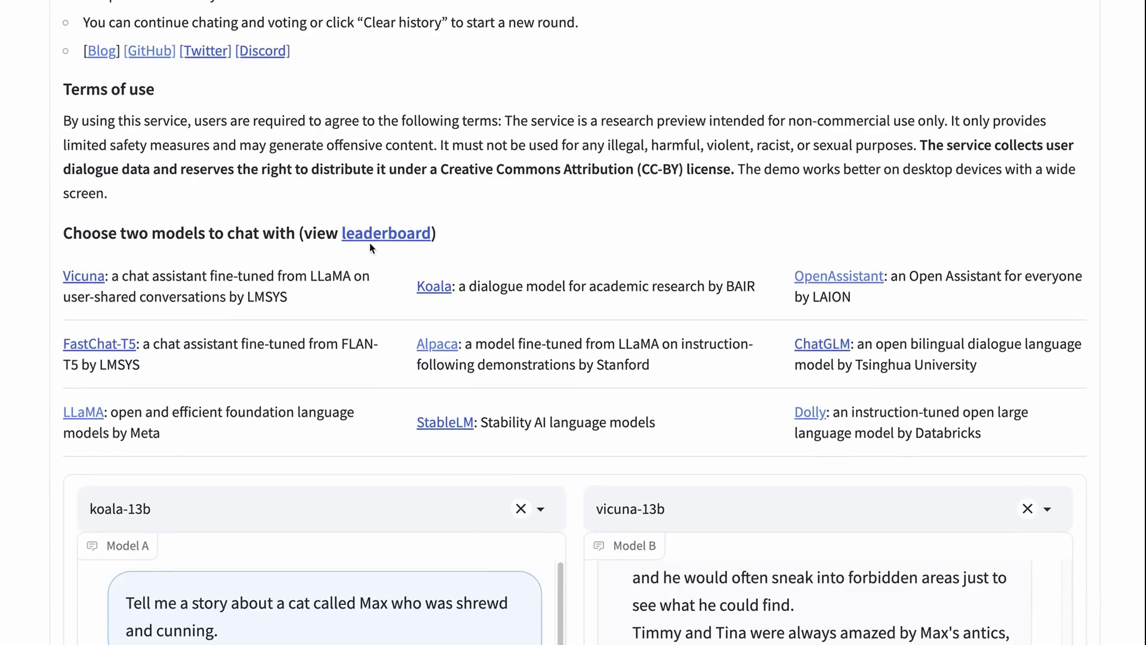
scroll(370, 247, "down", 2)
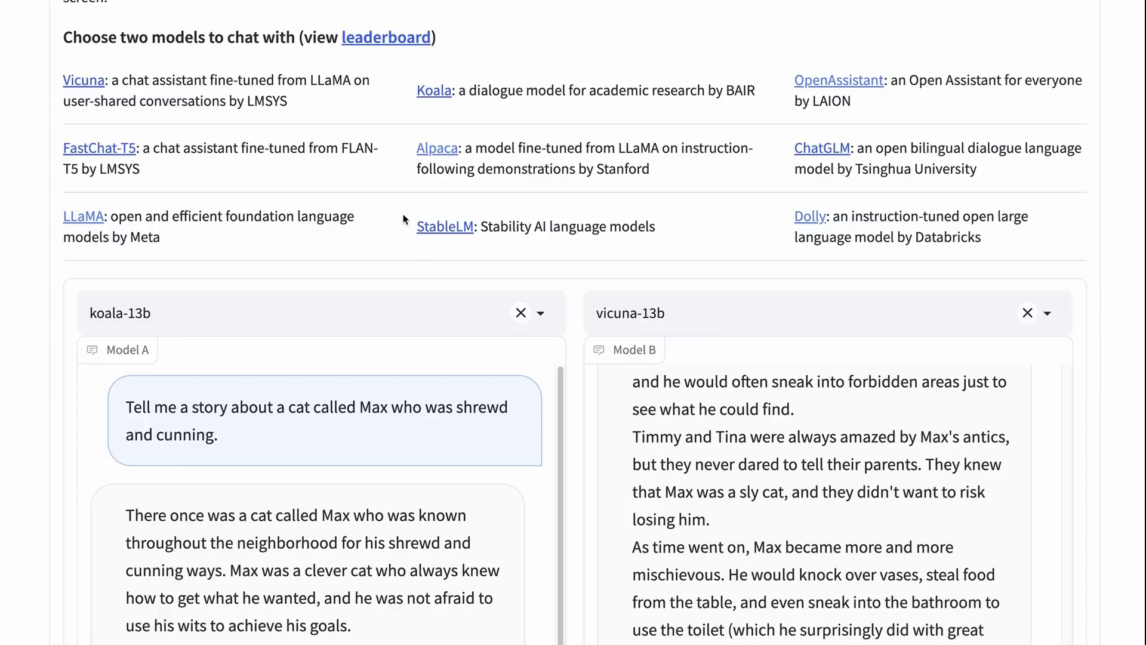
scroll(447, 221, "down", 1)
scroll(445, 227, "down", 3)
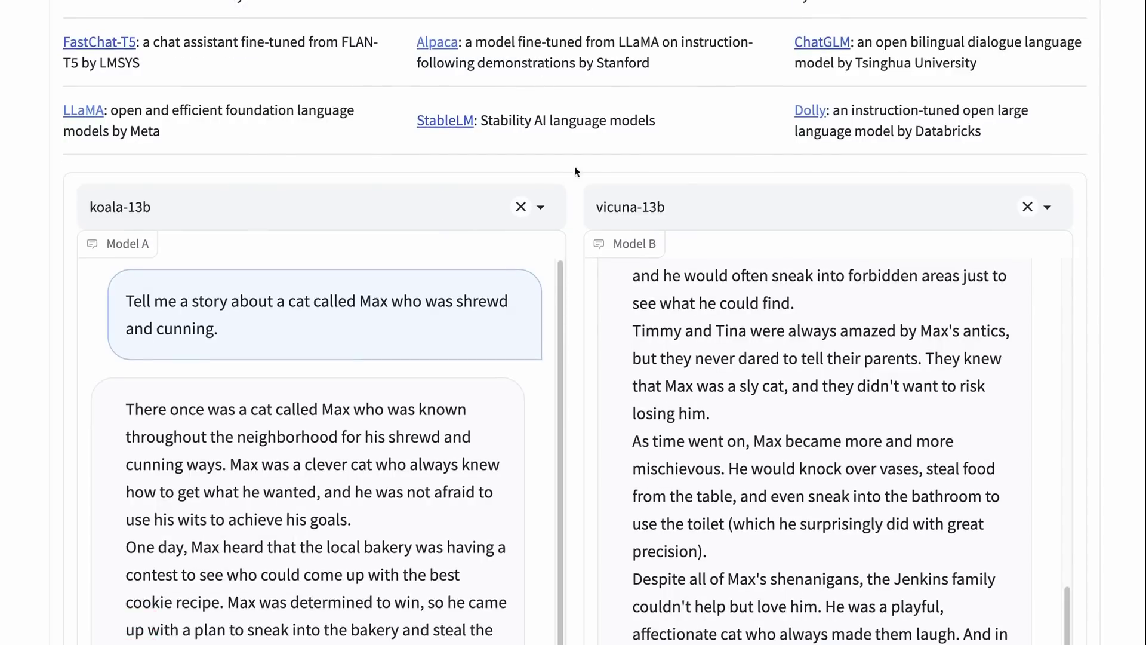
scroll(689, 198, "up", 10)
scroll(727, 314, "down", 8)
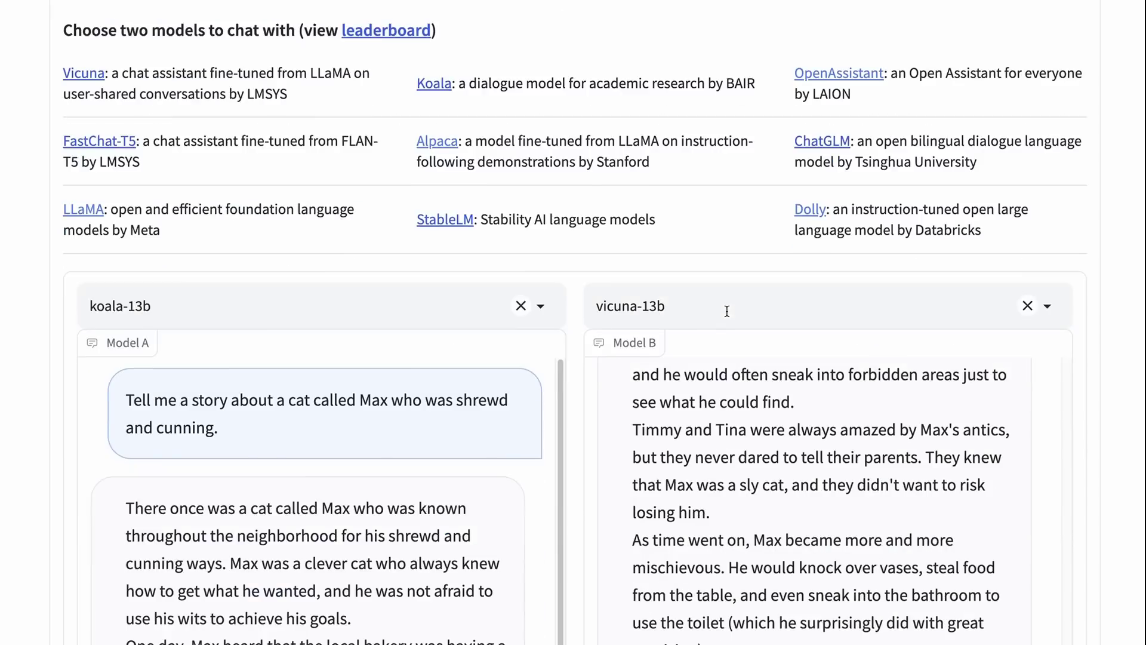
scroll(727, 311, "down", 5)
scroll(801, 356, "up", 7)
scroll(801, 356, "up", 6)
scroll(370, 205, "up", 1)
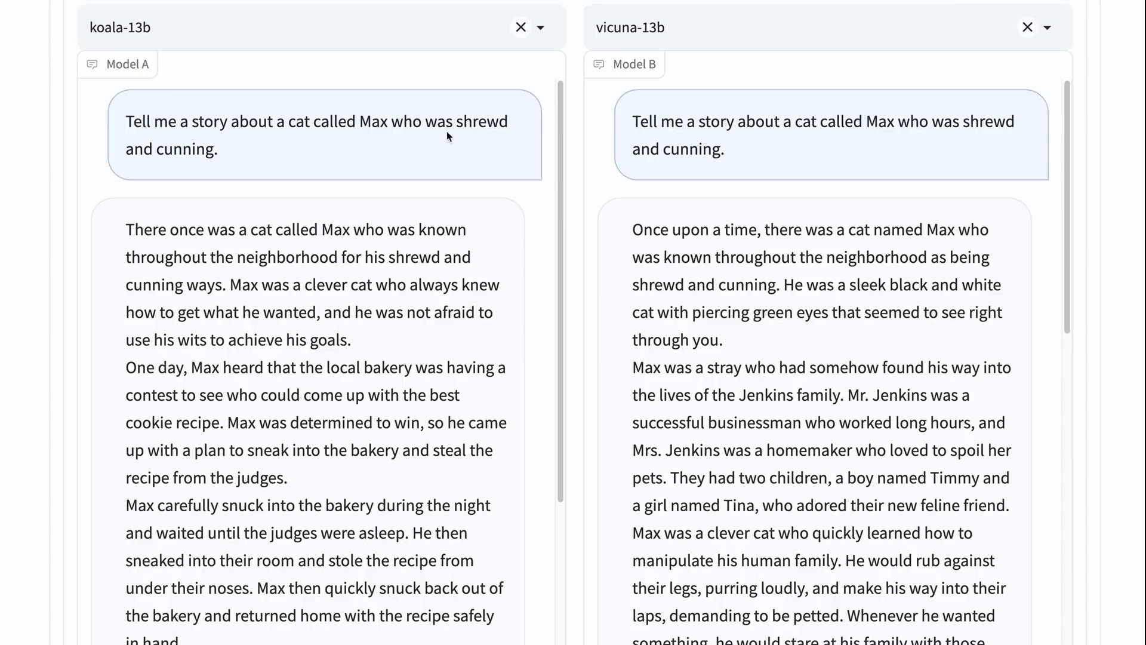
scroll(484, 237, "up", 1)
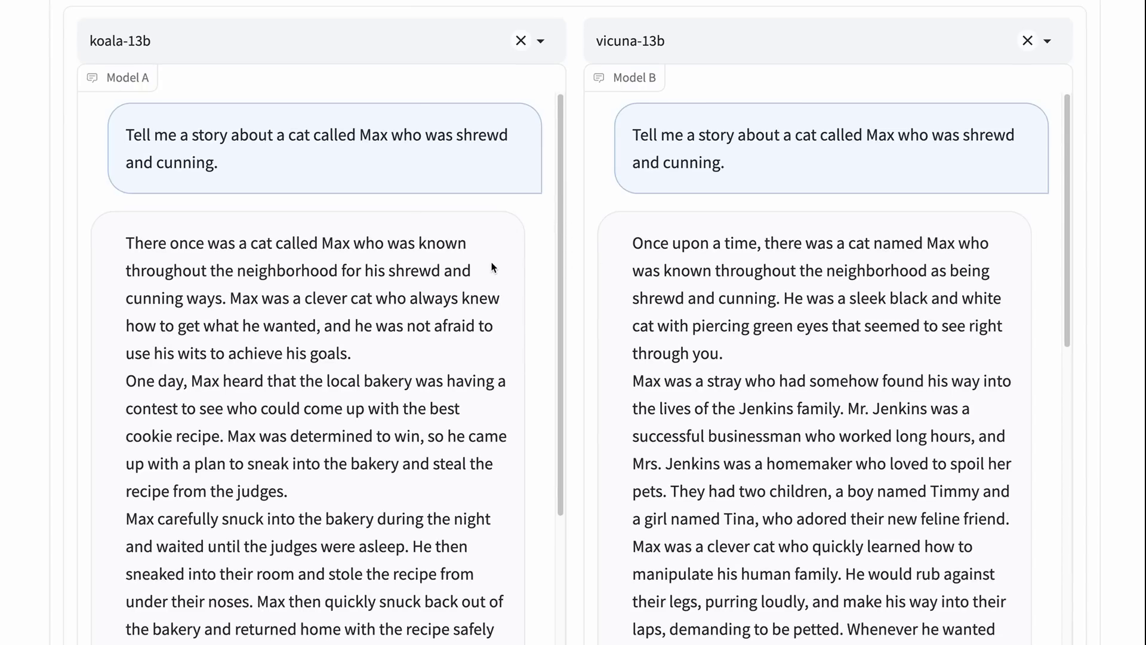
scroll(495, 323, "down", 1)
scroll(507, 313, "up", 1)
scroll(597, 310, "down", 1)
scroll(578, 316, "down", 2)
scroll(581, 320, "down", 2)
scroll(558, 306, "down", 4)
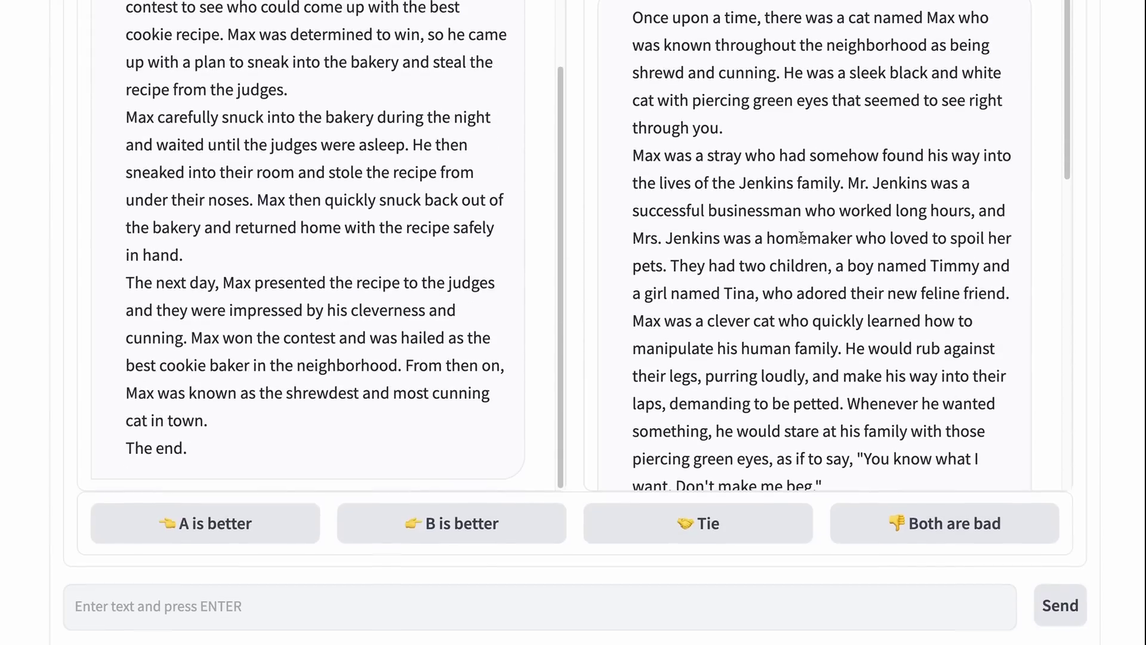
scroll(776, 238, "down", 14)
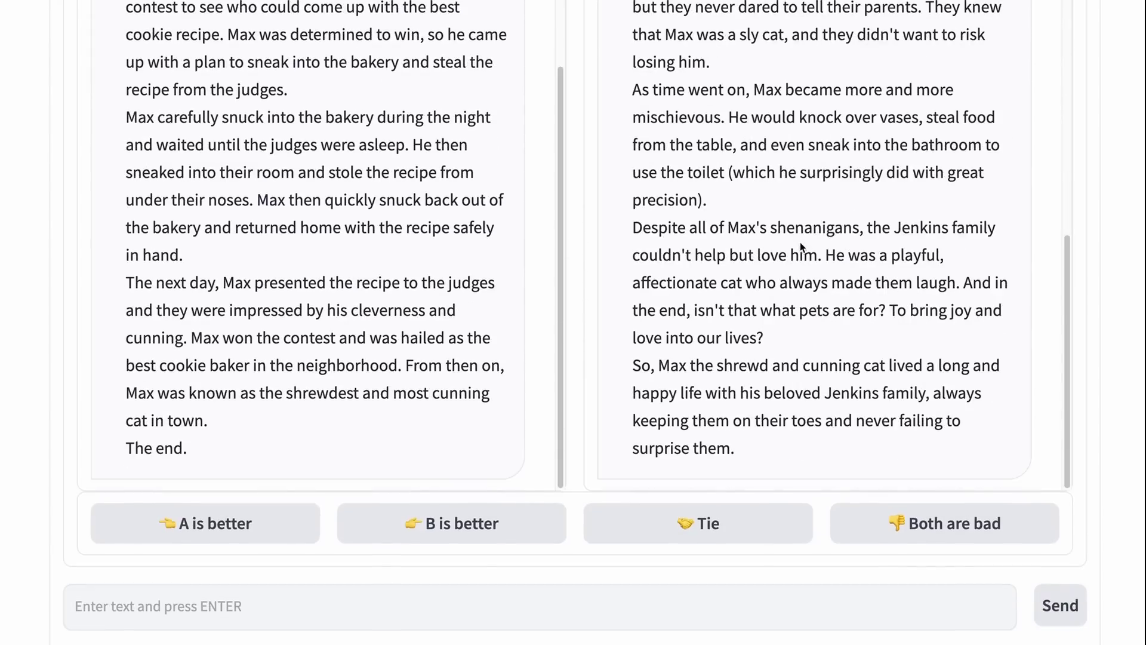
scroll(538, 332, "up", 4)
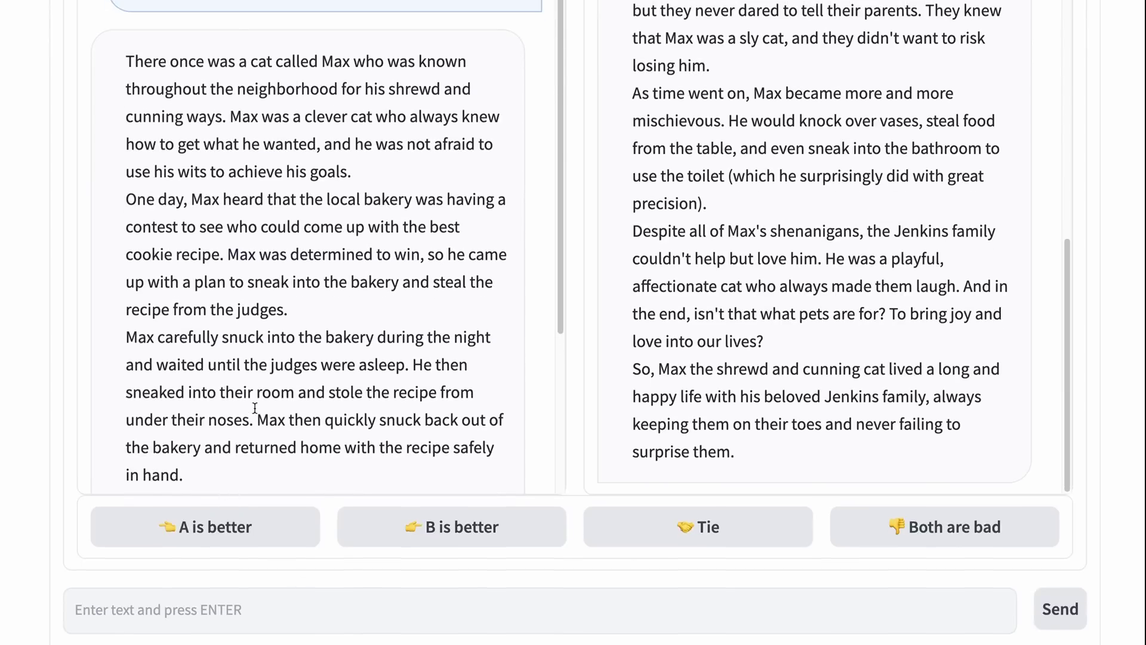
scroll(250, 412, "up", 1)
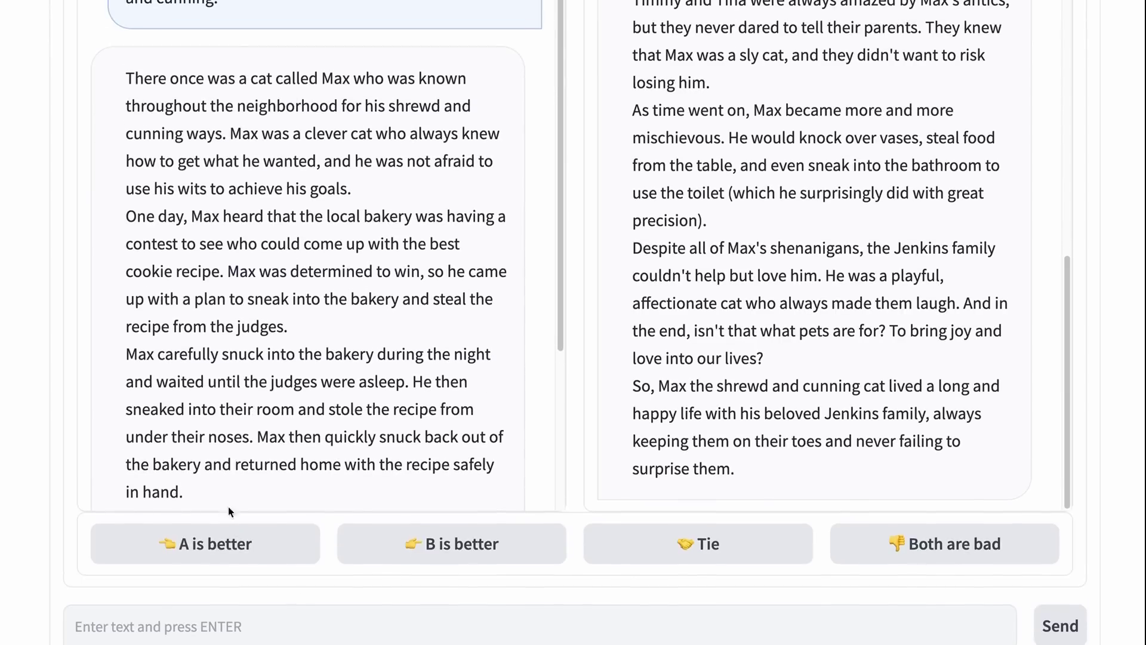
Vote 'A is better' for koala-13b's Max the cat story and review the revealed result.
left_click(229, 550)
scroll(309, 405, "down", 2)
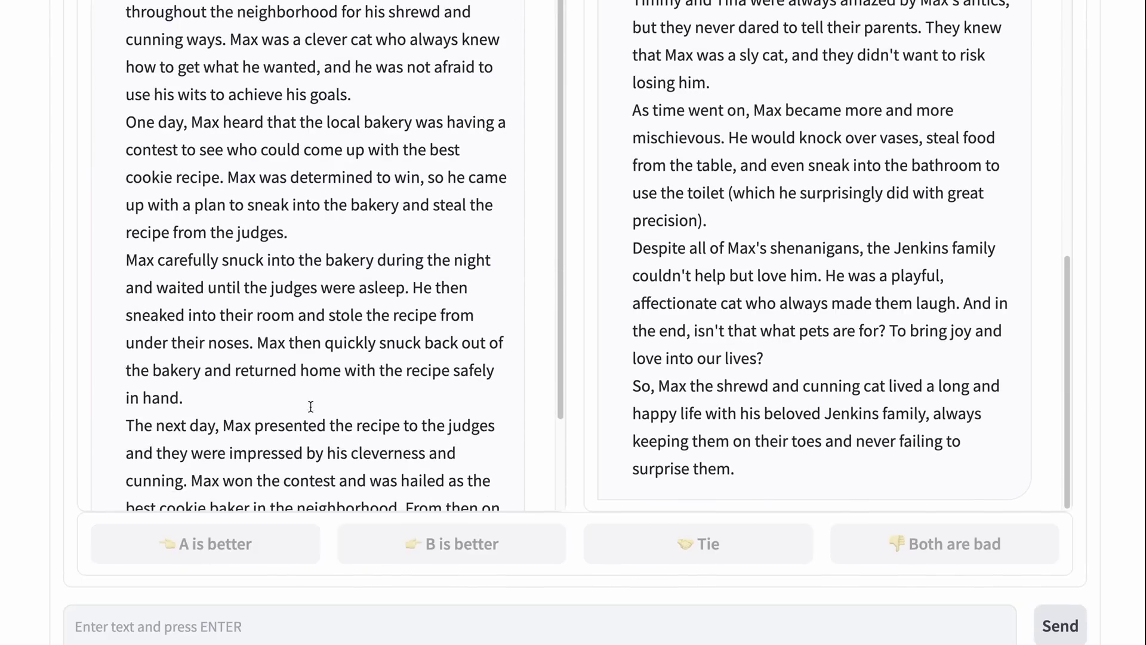
scroll(24, 467, "down", 3)
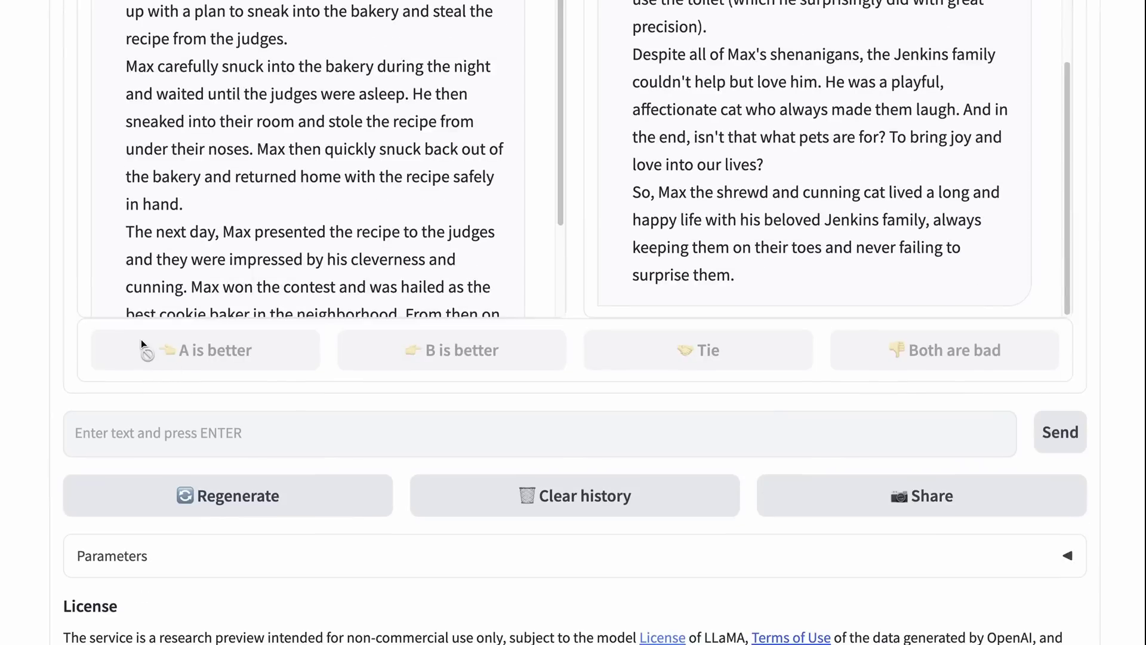
scroll(813, 281, "up", 15)
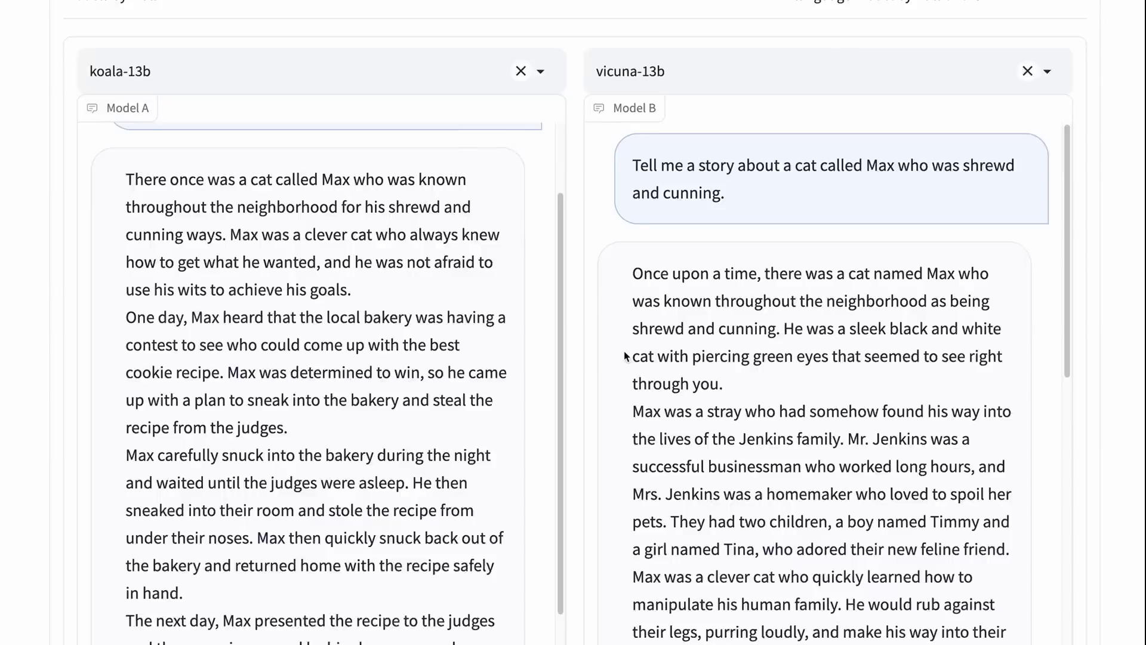
scroll(779, 317, "down", 2)
scroll(779, 316, "down", 3)
scroll(777, 321, "up", 10)
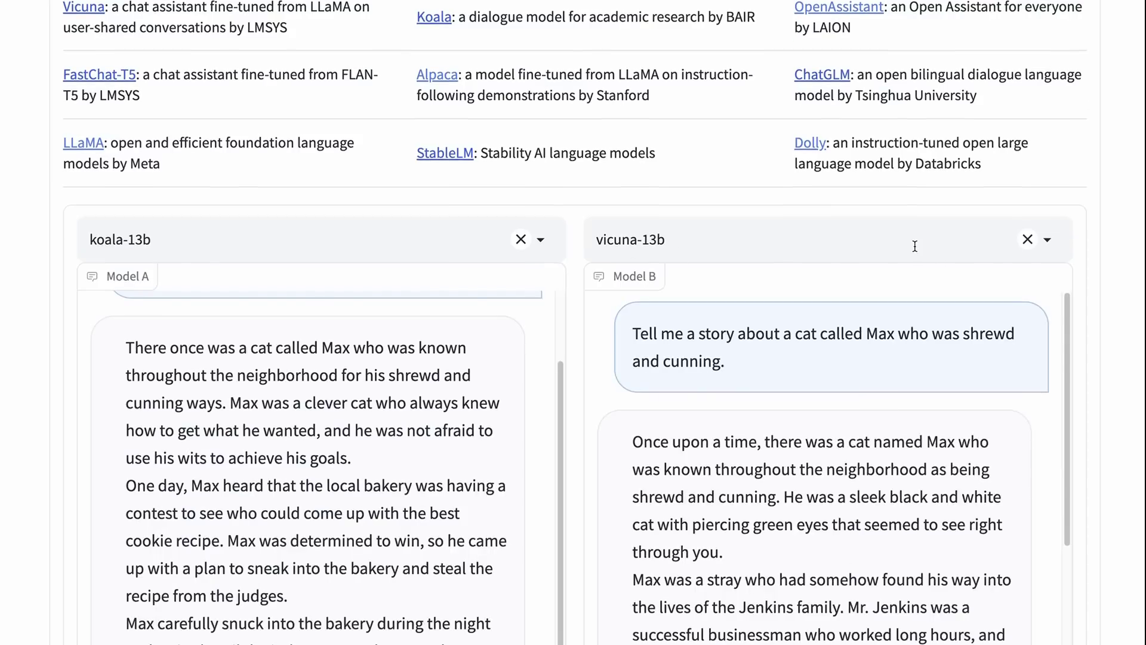
Expand the Model B dropdown and browse its nine models, vicuna-13b through dolly-v2-12b.
left_click(914, 246)
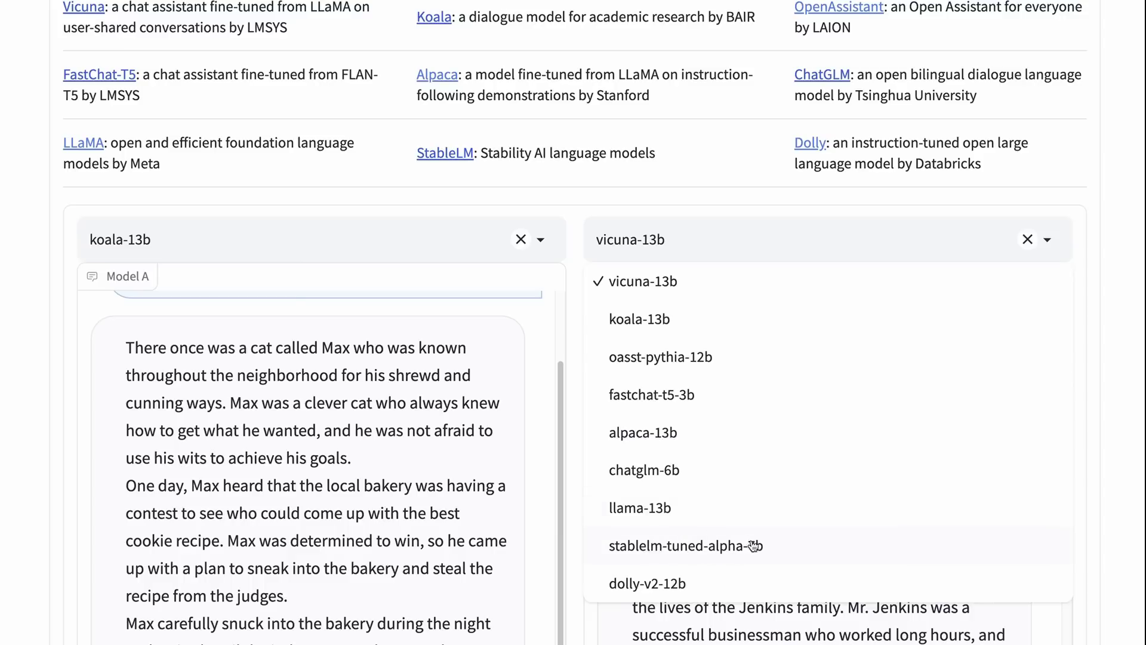
scroll(656, 540, "down", 1)
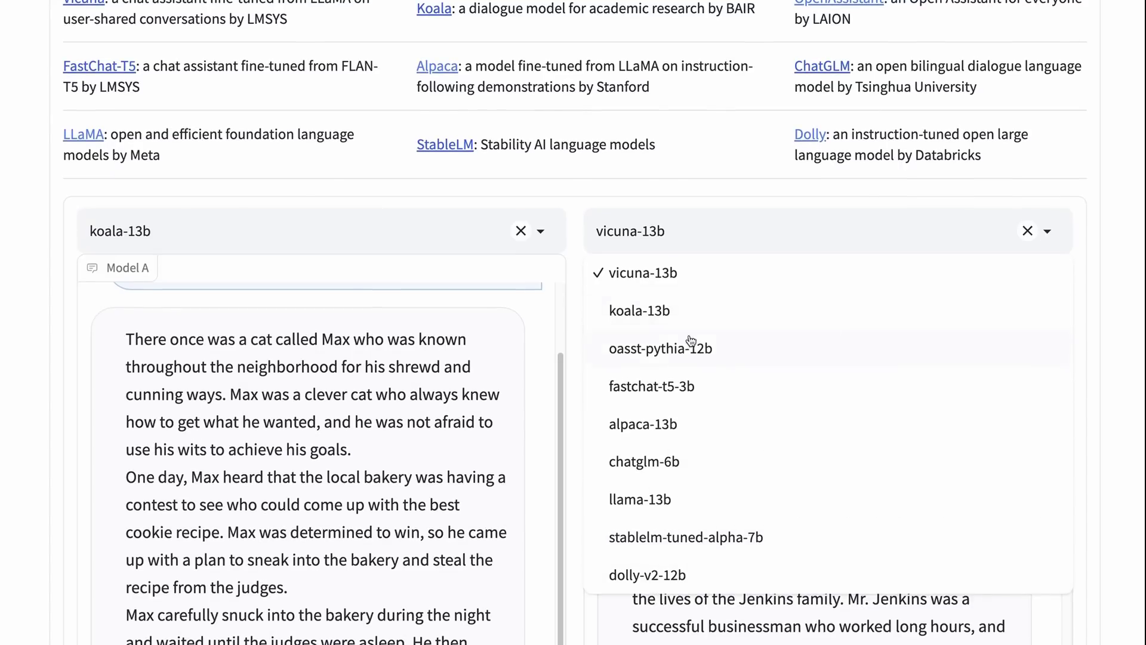
scroll(710, 391, "up", 3)
scroll(713, 382, "up", 1)
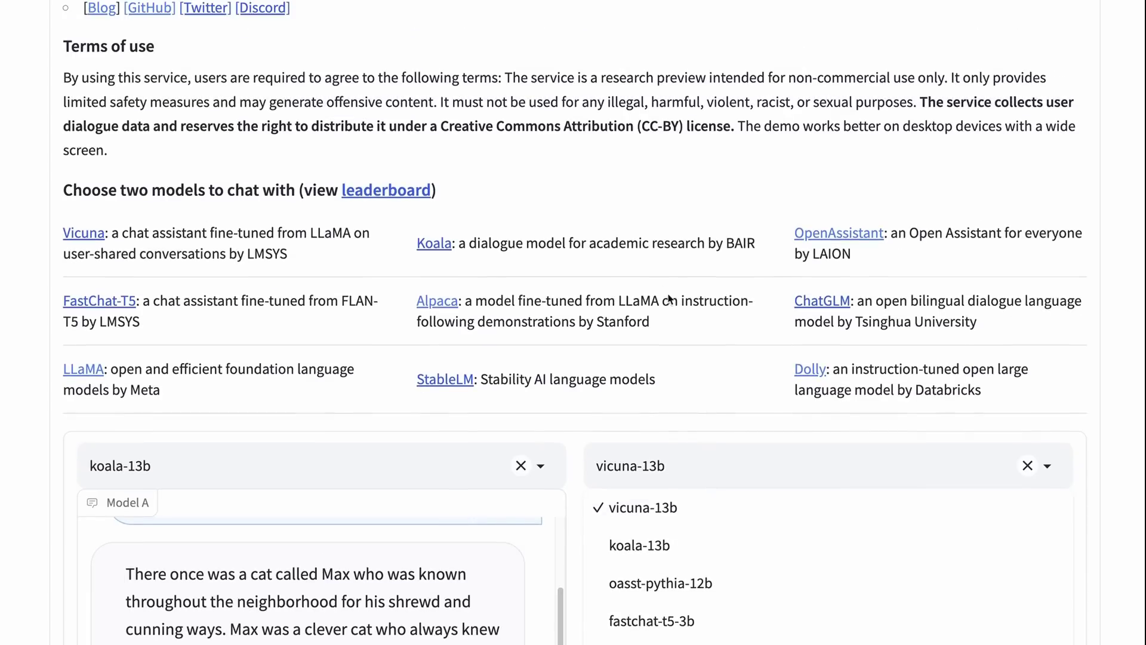
scroll(703, 321, "down", 2)
scroll(800, 304, "up", 1)
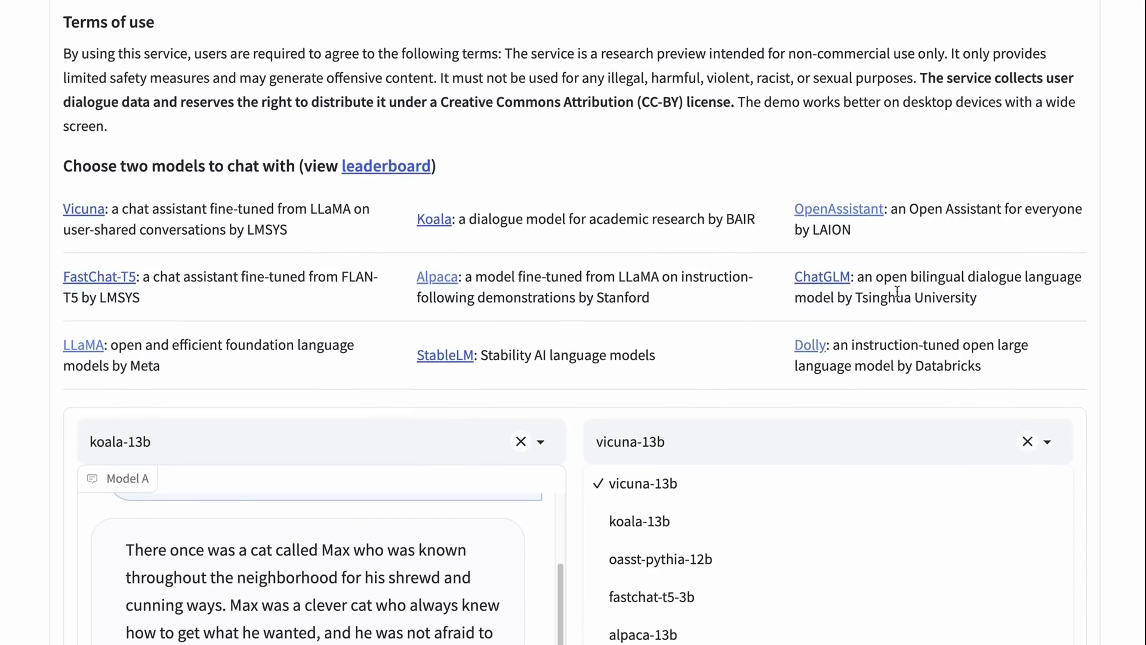
scroll(471, 274, "up", 1)
scroll(471, 274, "up", 3)
scroll(470, 275, "down", 5)
scroll(470, 276, "down", 3)
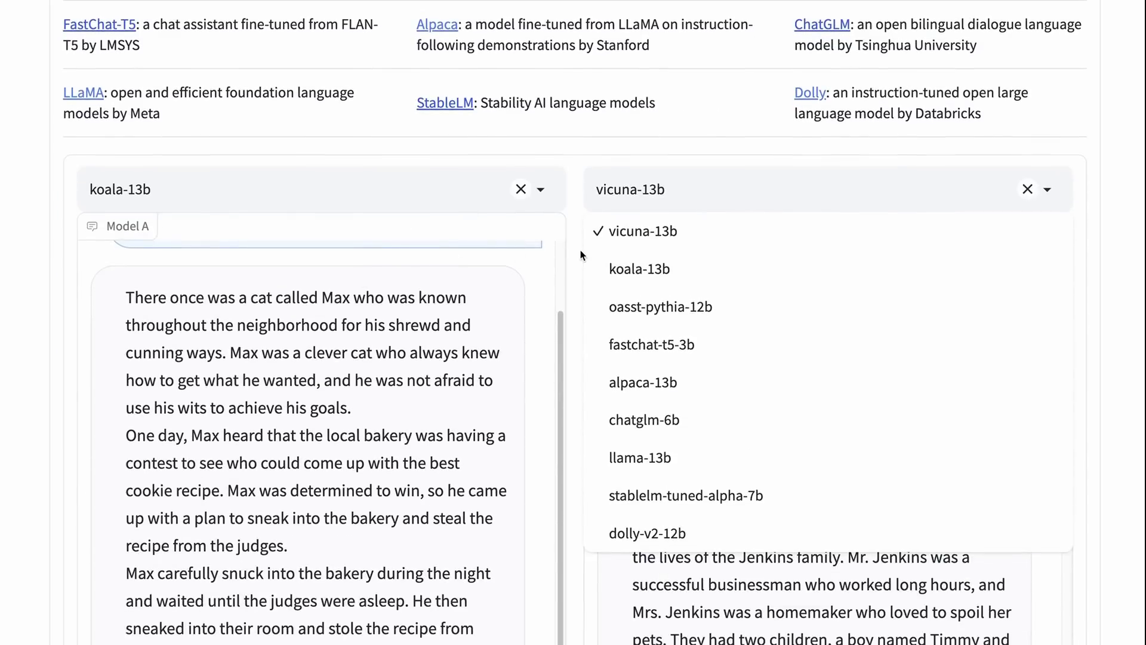
scroll(419, 325, "up", 1)
scroll(420, 324, "up", 3)
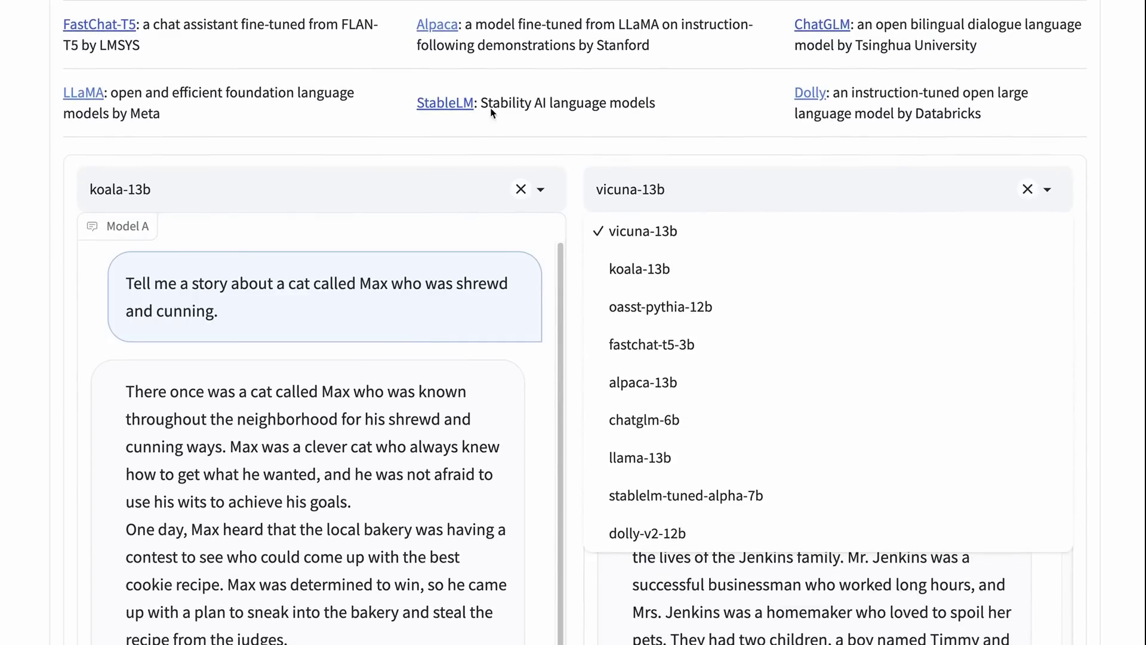
scroll(460, 210, "up", 3)
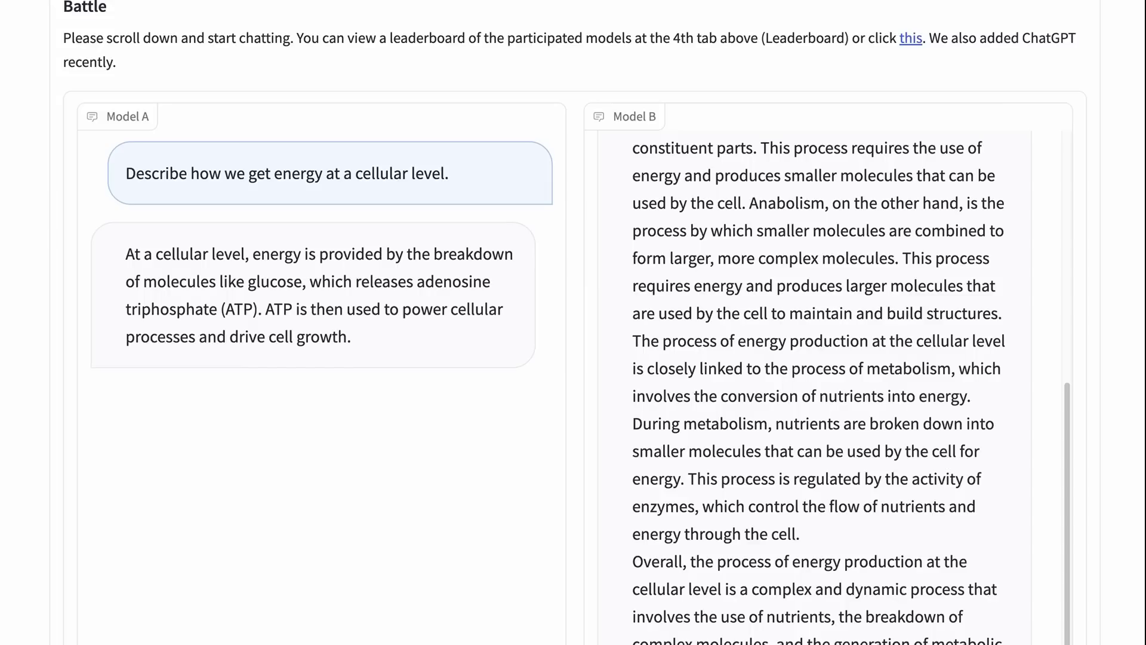
scroll(416, 97, "up", 2)
scroll(416, 100, "up", 4)
scroll(416, 100, "up", 1)
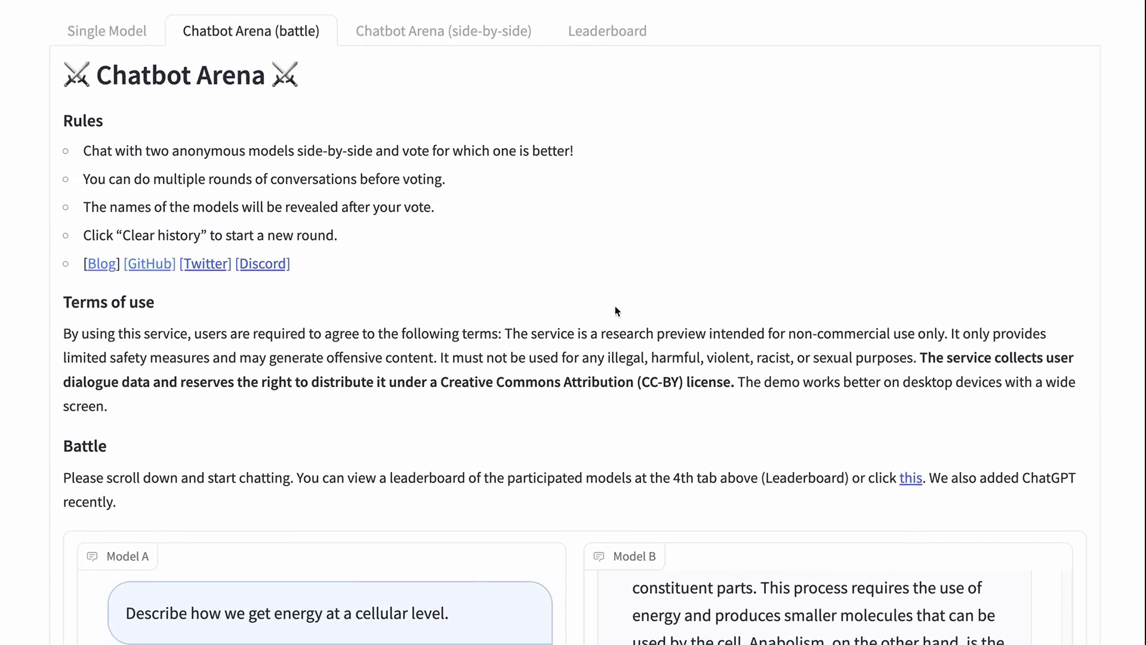
scroll(611, 306, "down", 4)
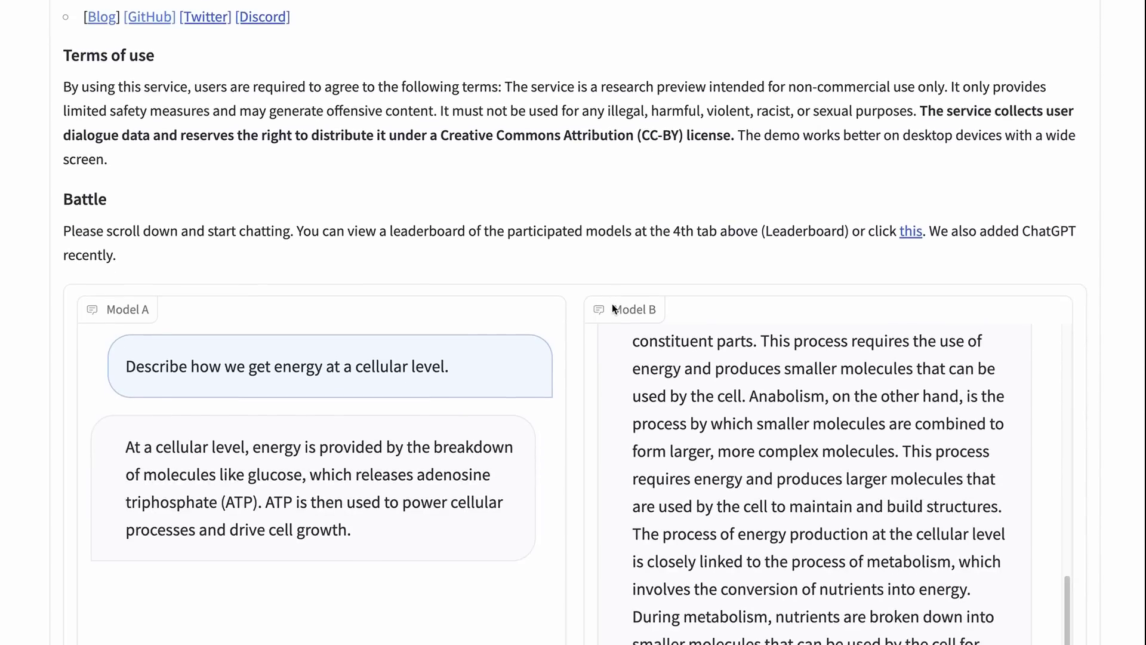
scroll(776, 358, "up", 5)
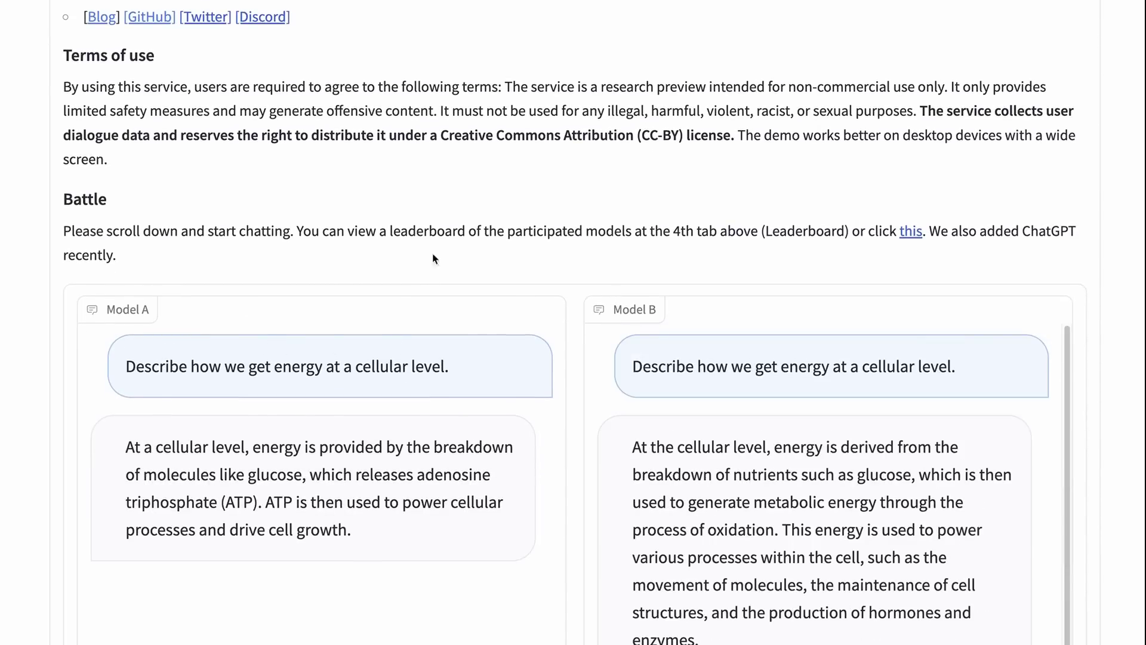
scroll(467, 203, "down", 8)
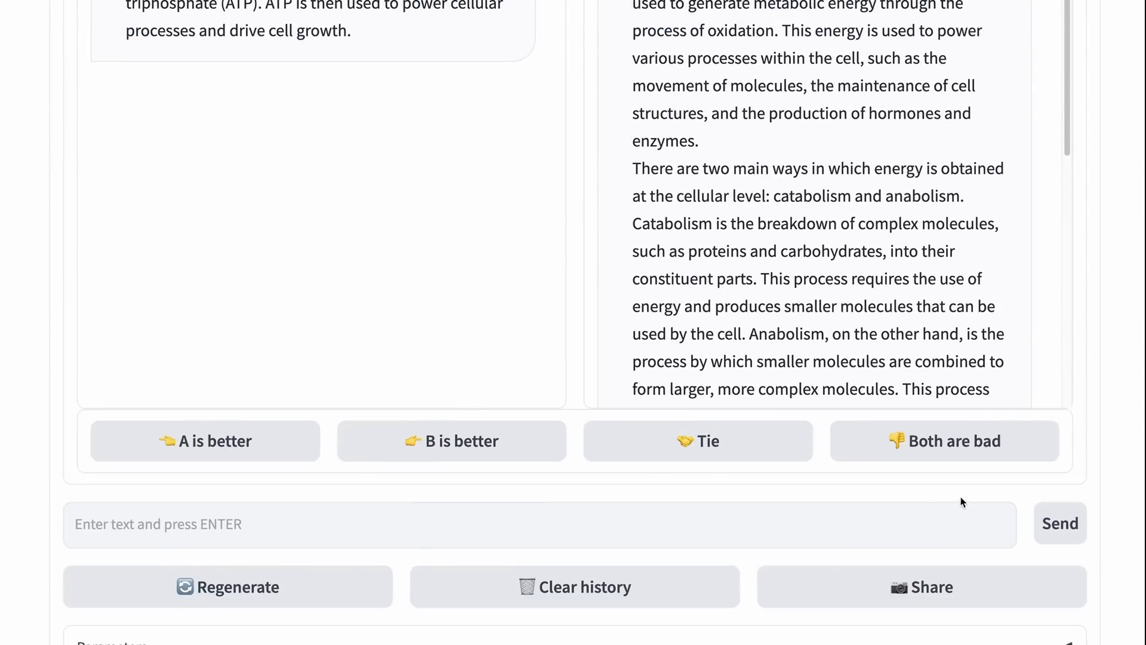
scroll(521, 281, "up", 5)
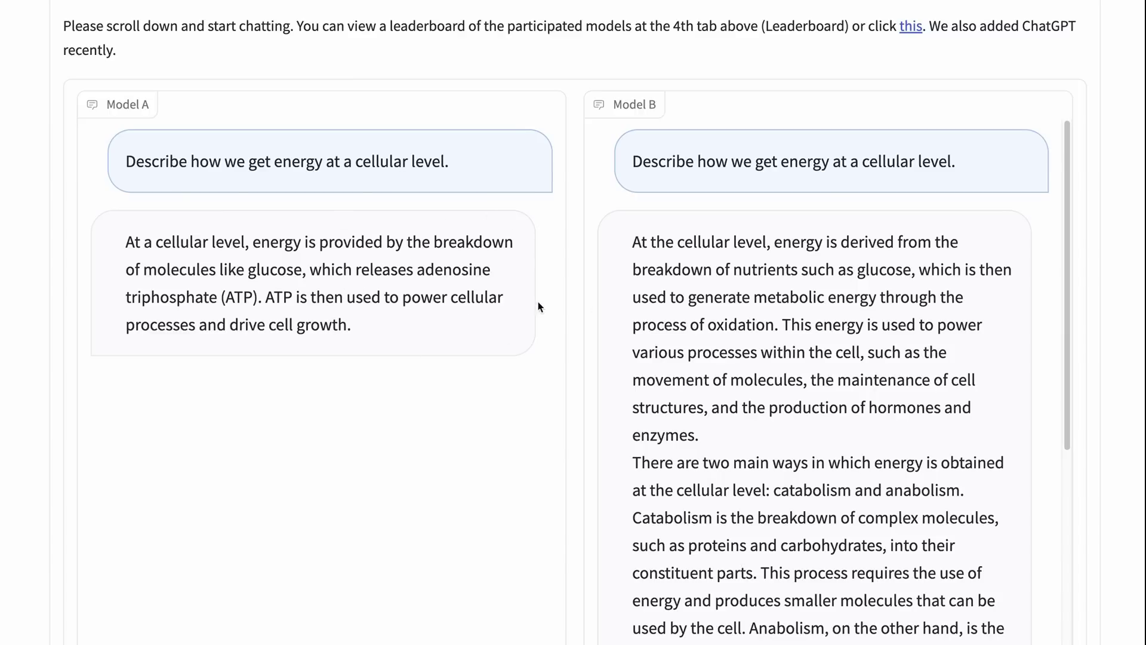
scroll(776, 334, "down", 1)
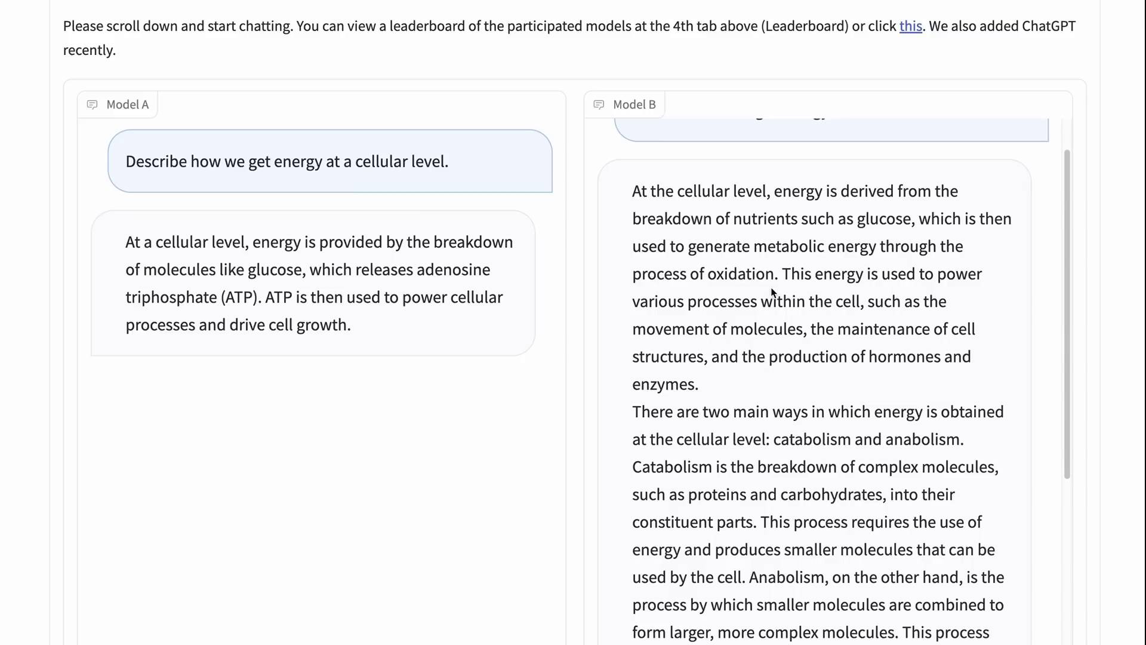
scroll(775, 373, "down", 5)
scroll(773, 387, "up", 5)
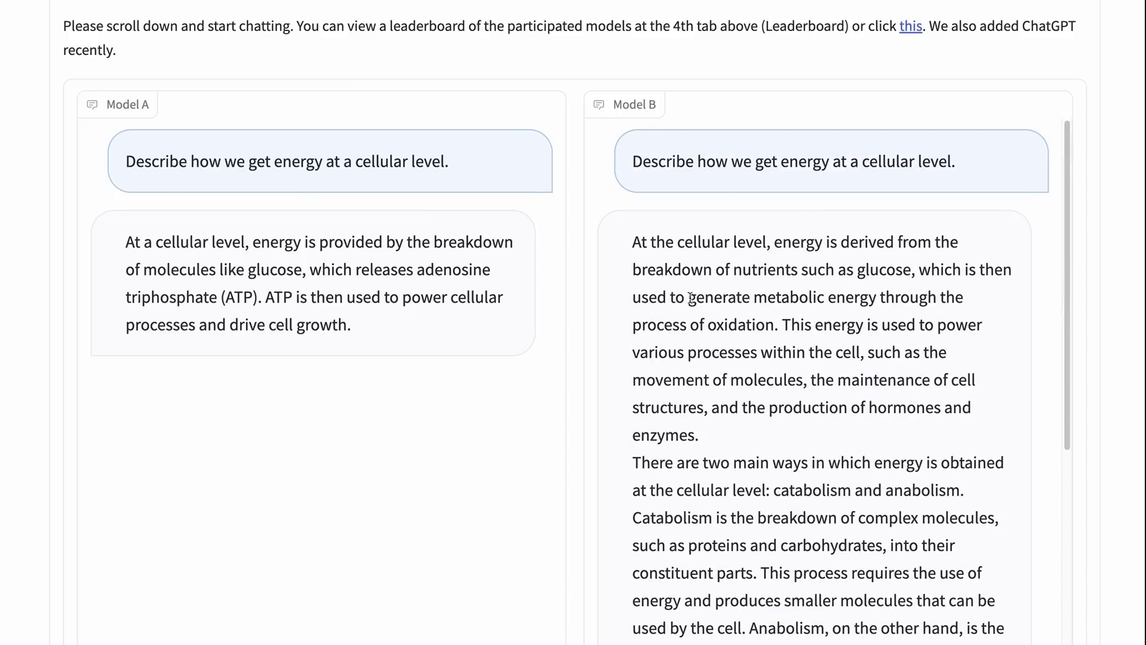
scroll(597, 362, "down", 10)
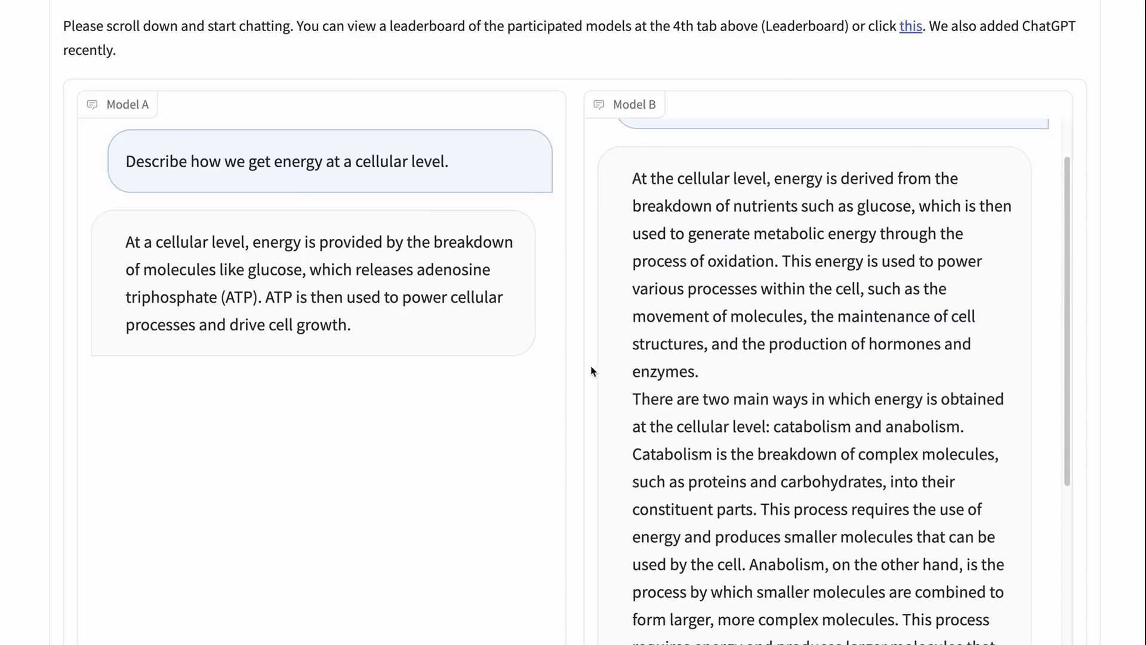
scroll(922, 298, "down", 3)
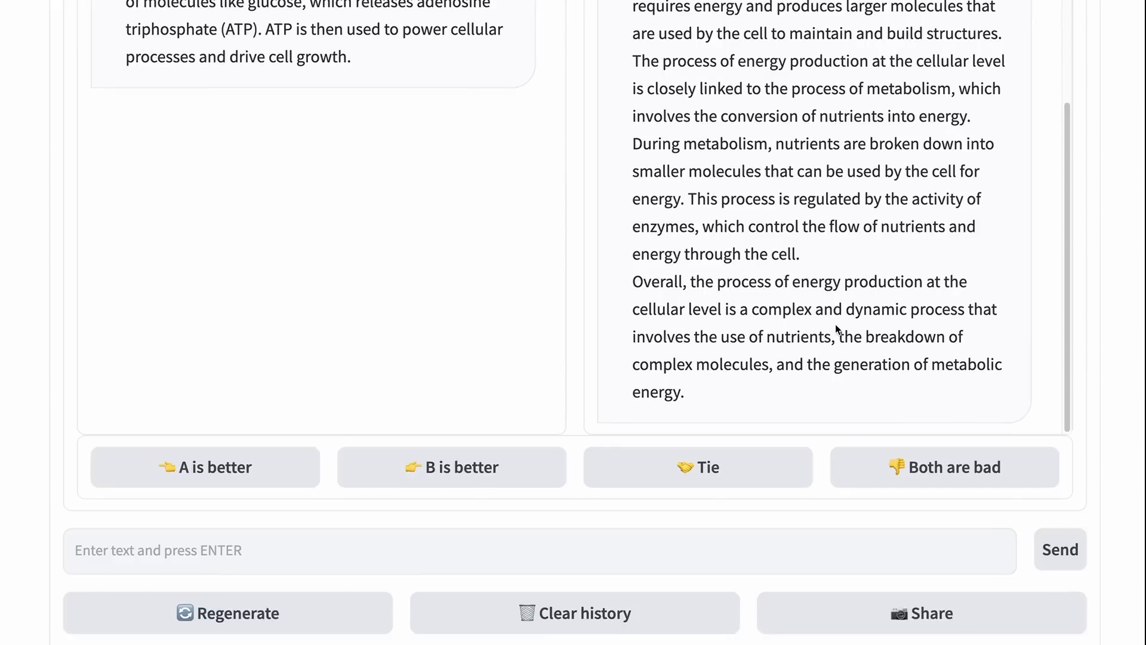
Vote 'B is better', revealing alpaca-13b versus oasst-pythia-12b, then focus the prompt box.
left_click(509, 476)
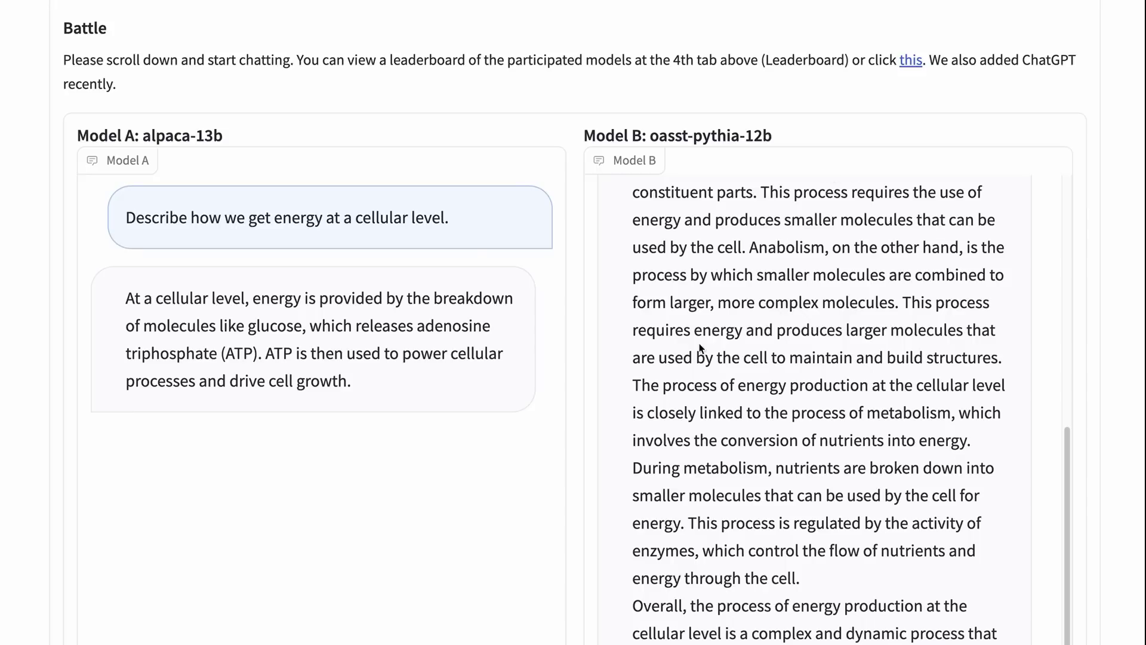
scroll(576, 436, "up", 5)
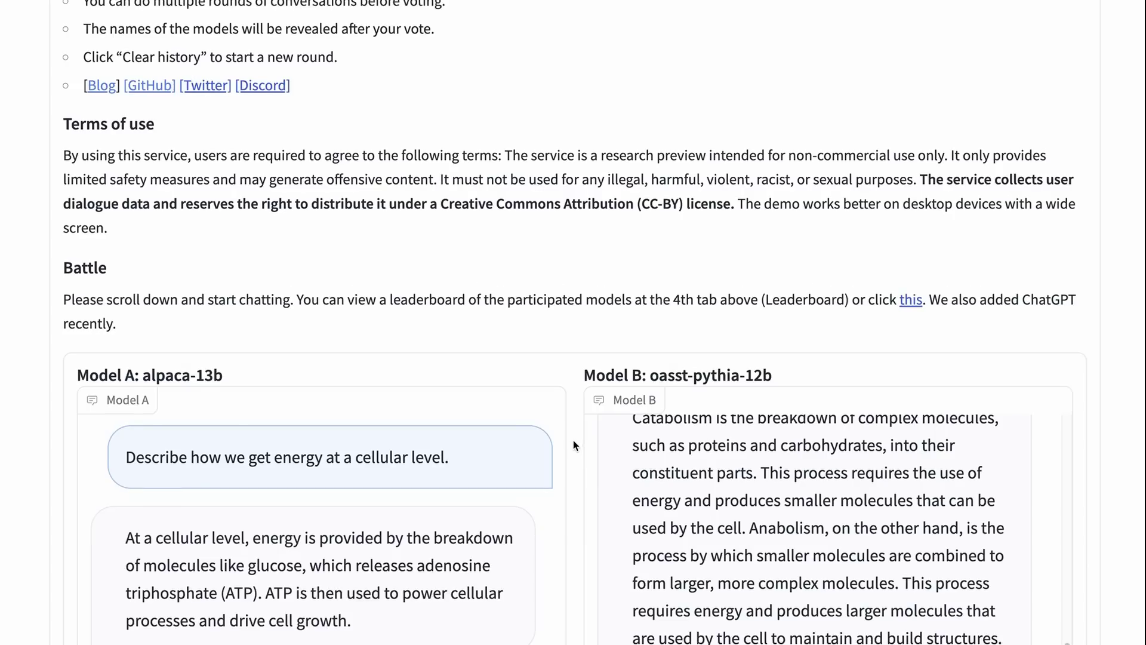
scroll(574, 439, "down", 10)
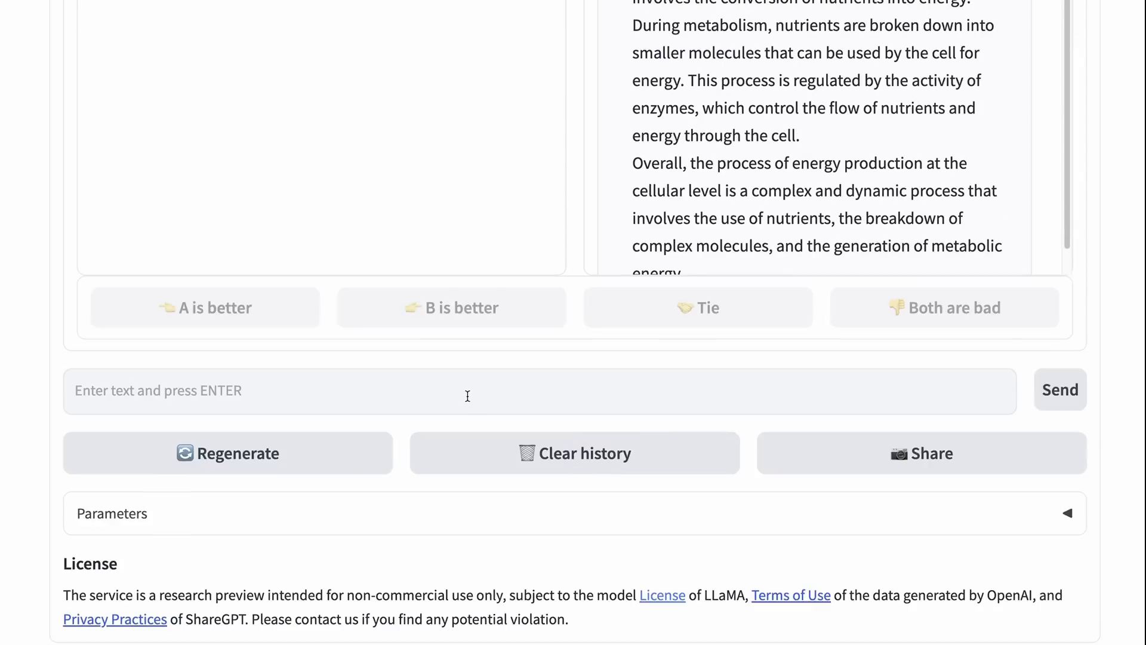
left_click(469, 396)
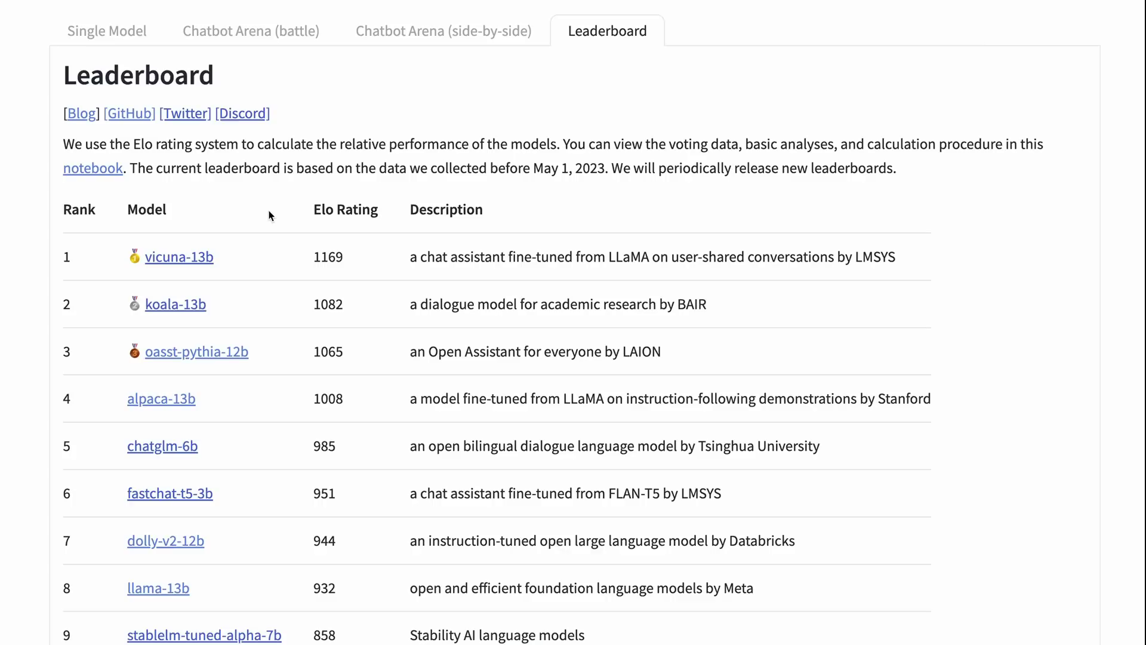
left_click(436, 34)
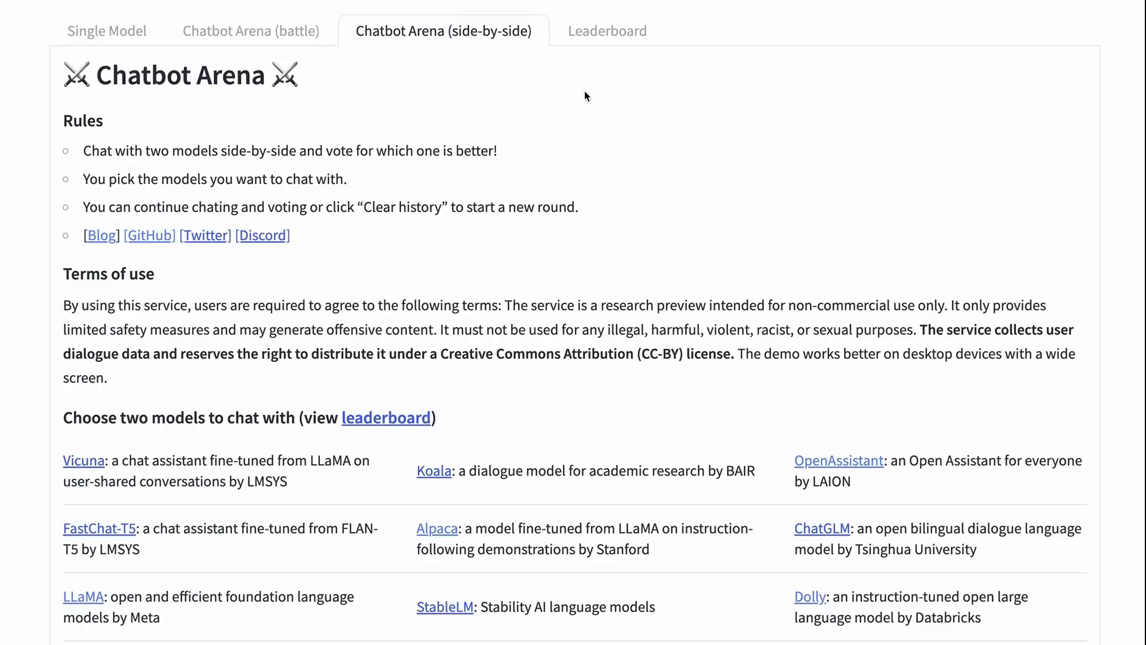
left_click(620, 36)
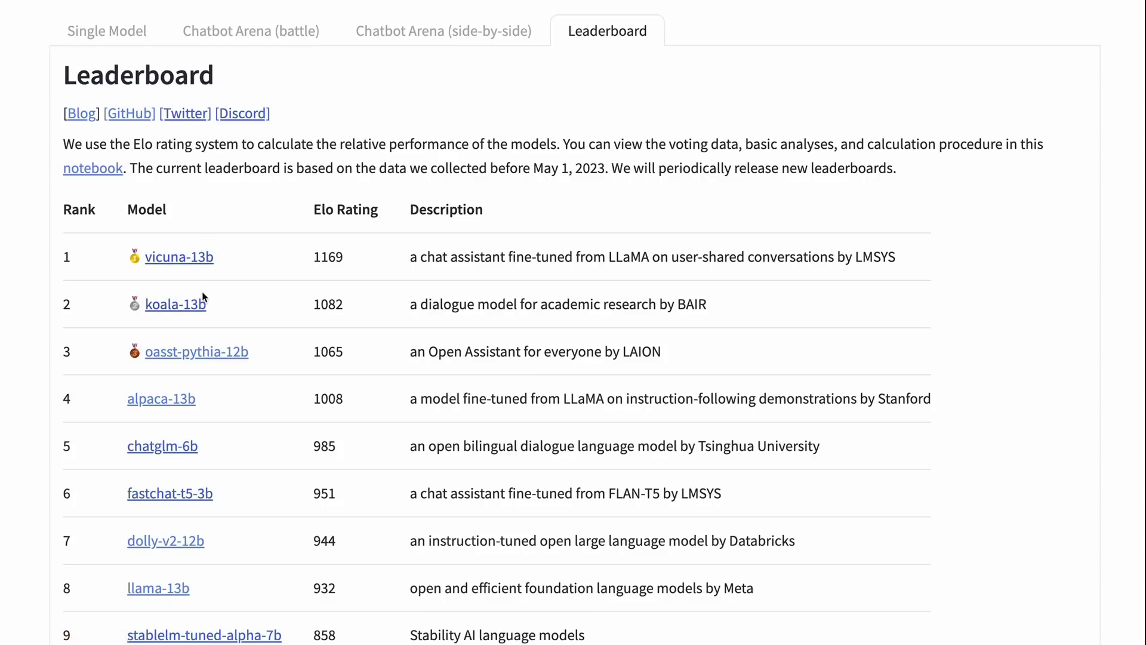
scroll(289, 371, "down", 3)
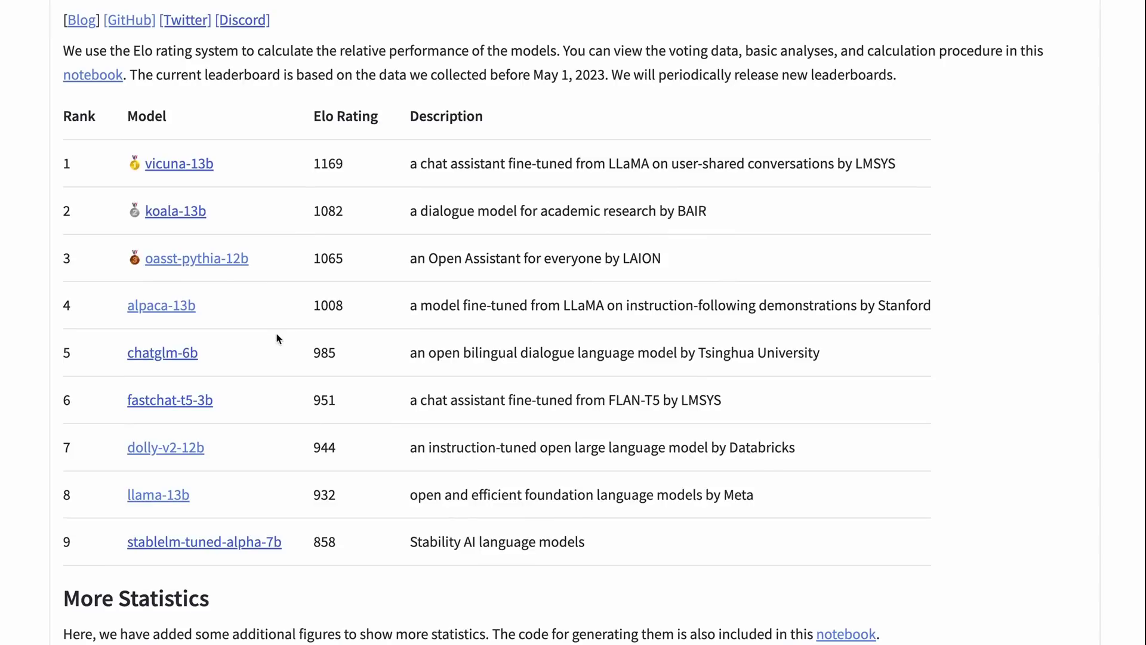
scroll(274, 352, "up", 1)
scroll(274, 357, "up", 1)
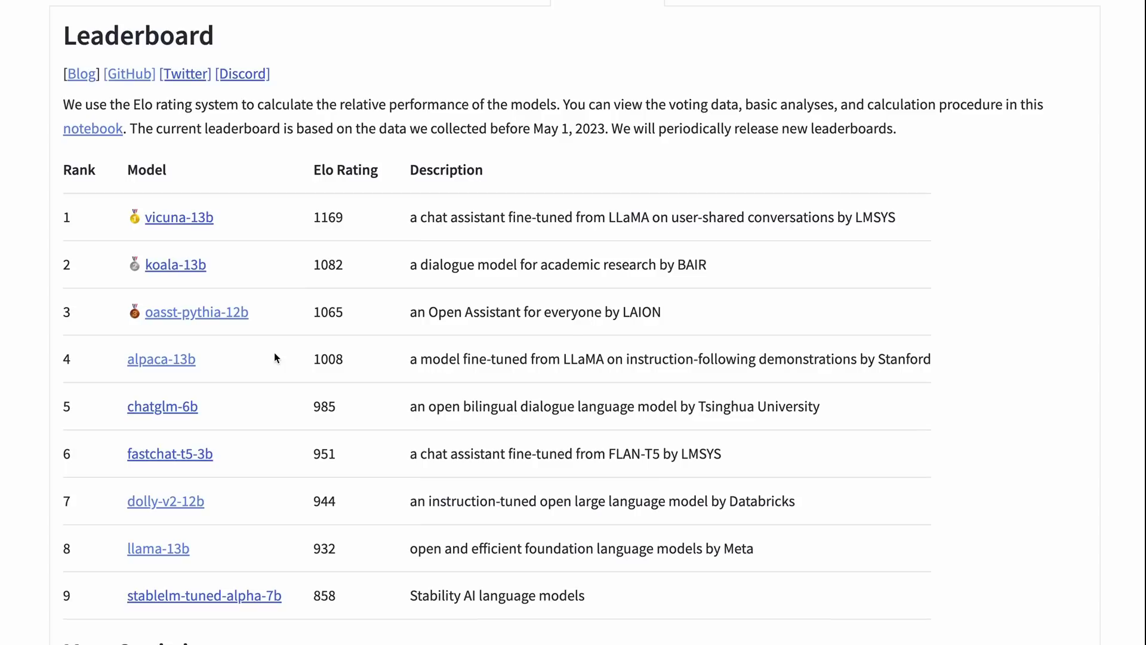
scroll(274, 357, "up", 1)
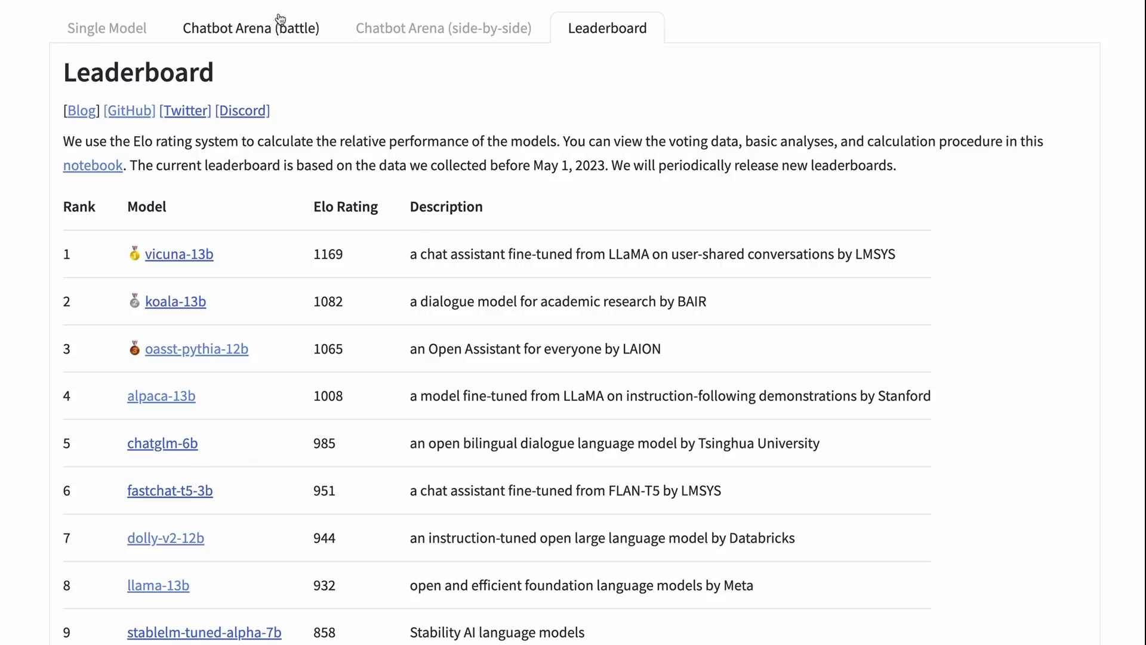
Move from the anonymous battle arena to the side-by-side model selection page.
left_click(272, 36)
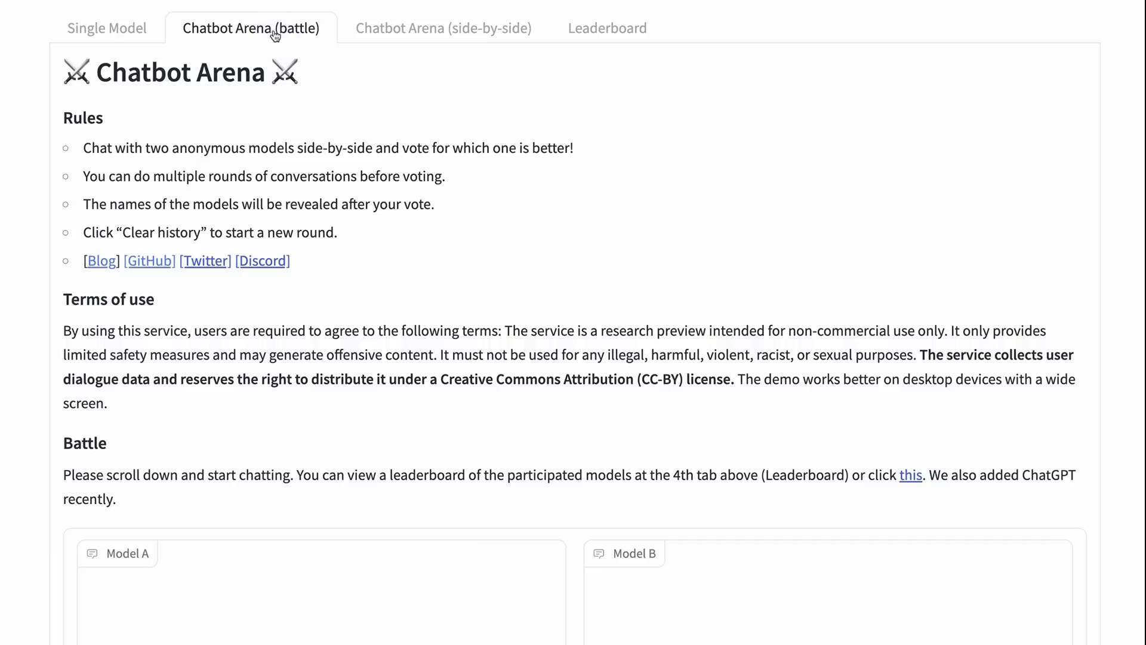
scroll(426, 287, "down", 5)
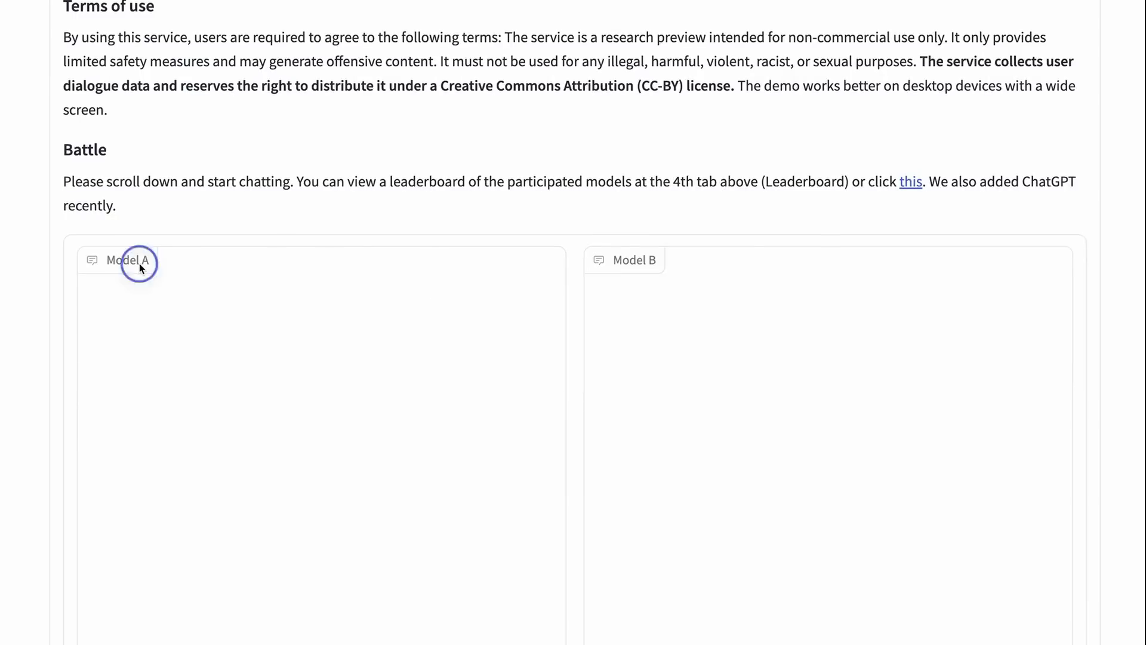
scroll(269, 310, "down", 5)
scroll(269, 312, "up", 10)
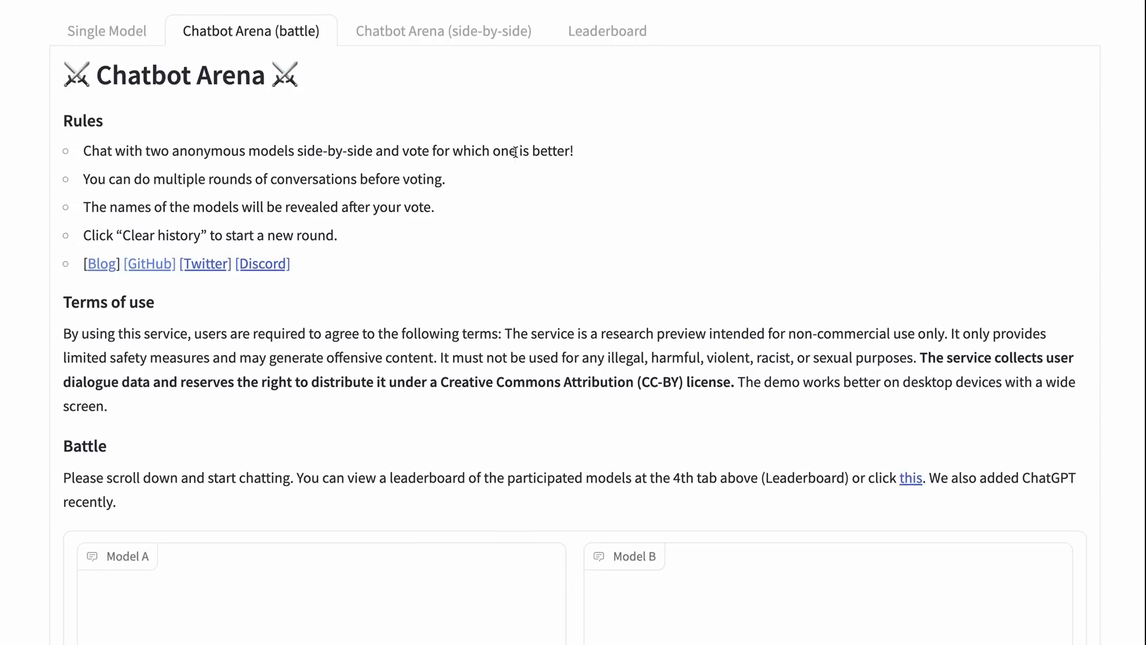
left_click(430, 32)
Choose fastchat-t5-3b as Model A and vicuna-13b as Model B.
scroll(458, 271, "down", 10)
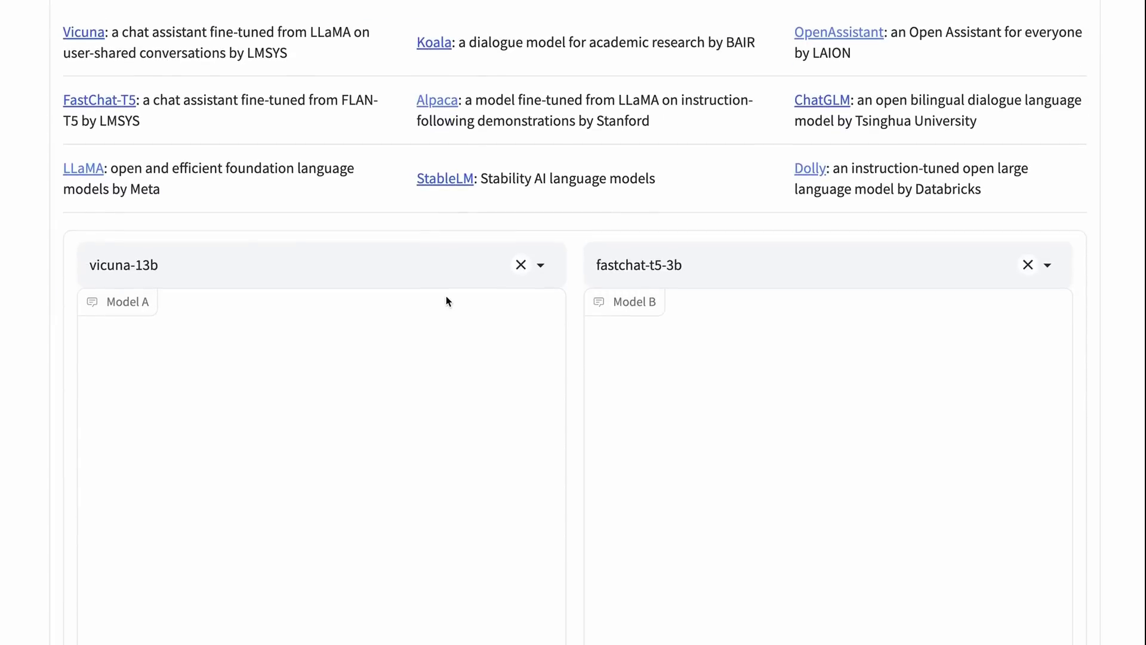
left_click(239, 246)
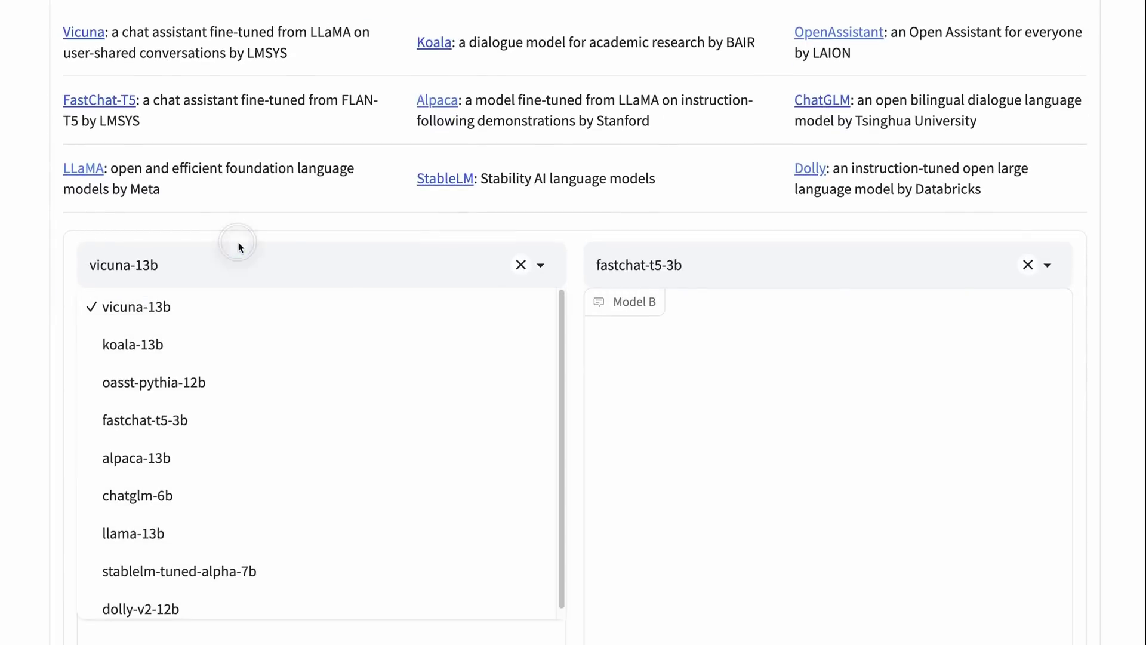
left_click(211, 428)
left_click(717, 270)
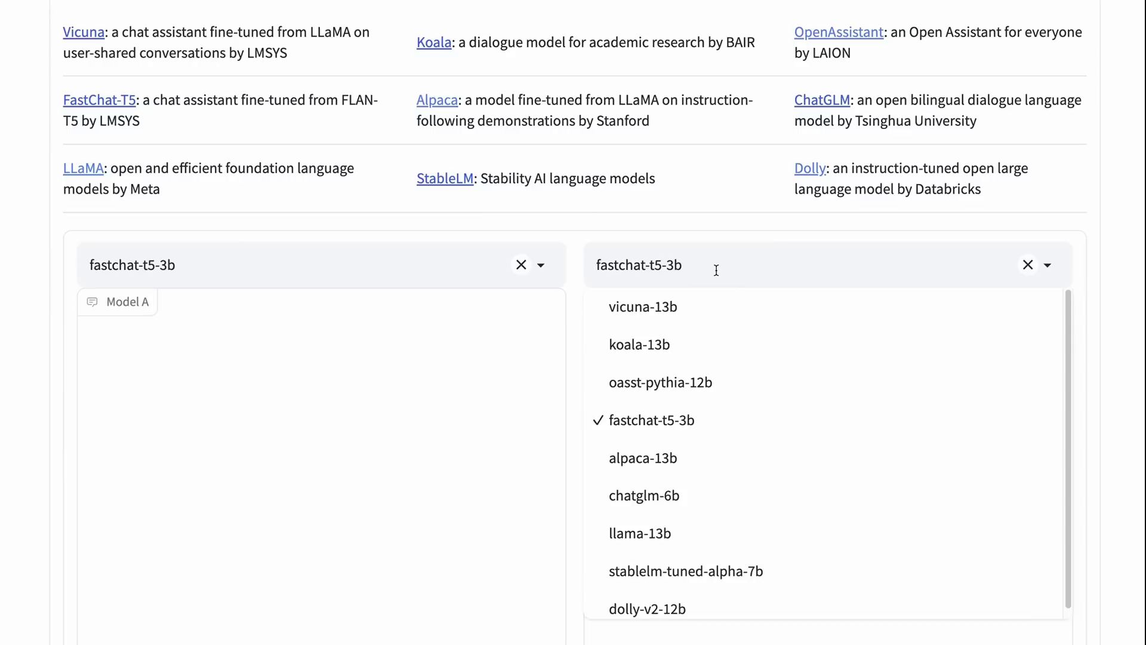
left_click(698, 316)
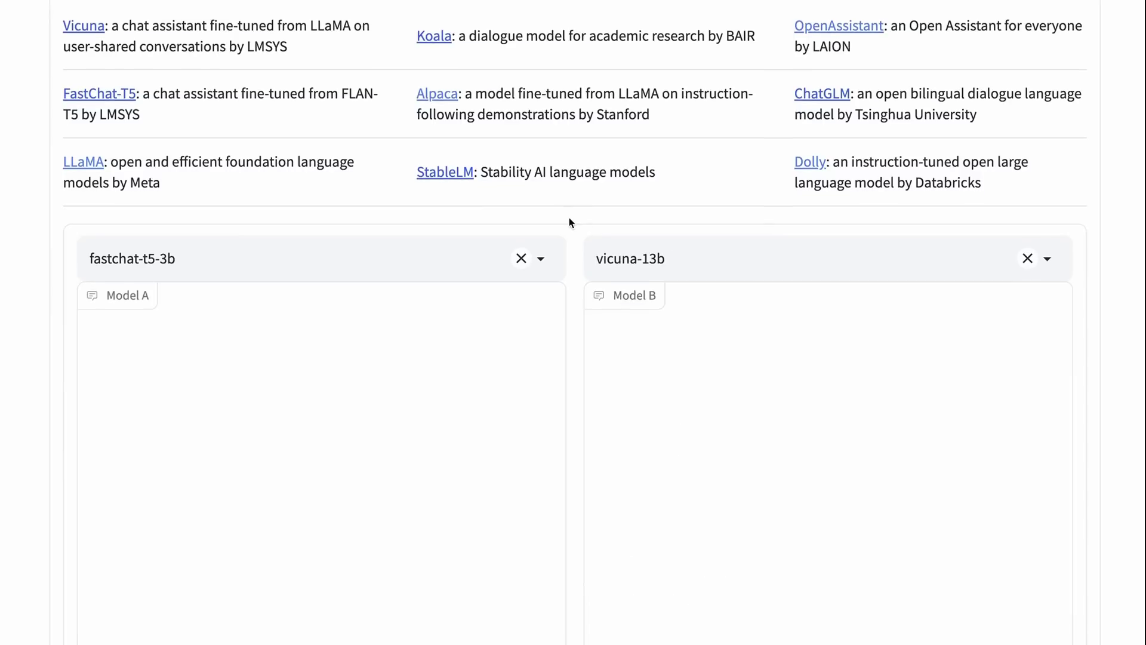